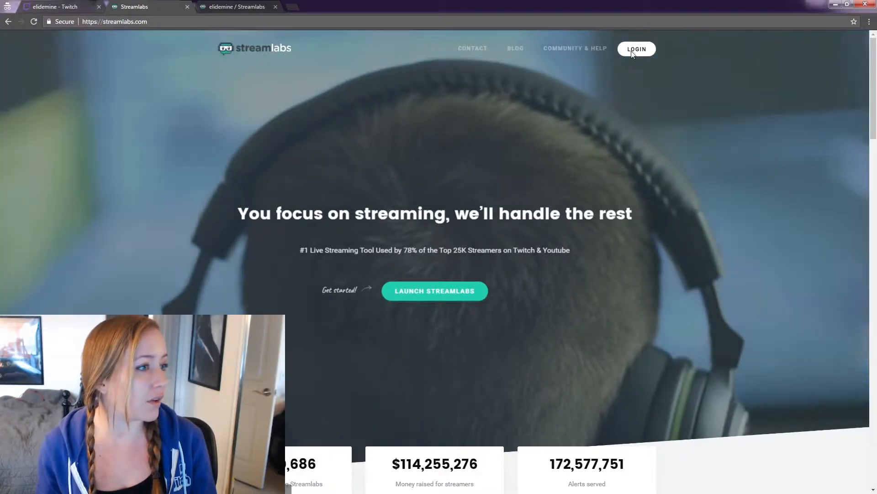
- Log in to Streamlabs by connecting with the Twitch account and open the donation settings
{"action": "left_click", "coordinate": [637, 49]}
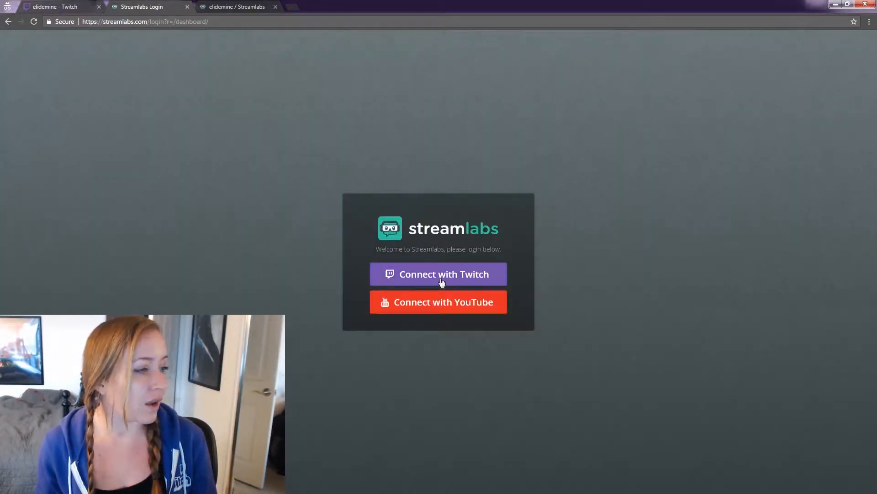
{"action": "left_click", "coordinate": [441, 282]}
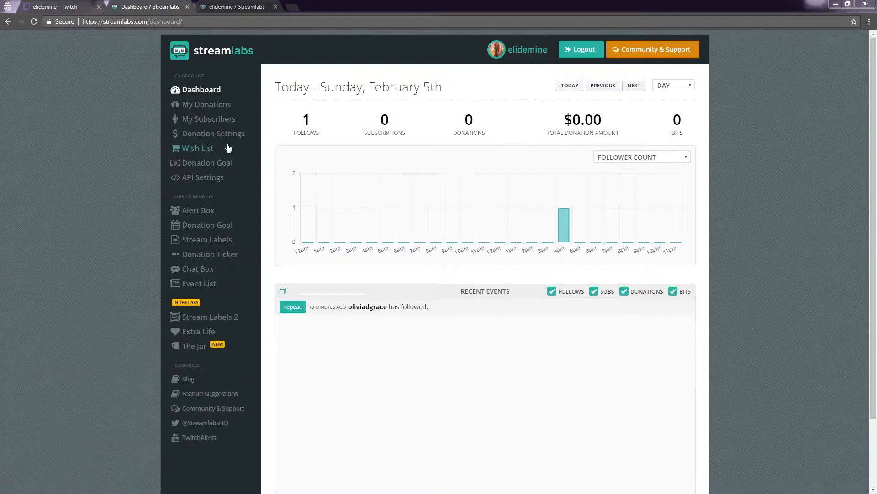
{"action": "left_click", "coordinate": [208, 136]}
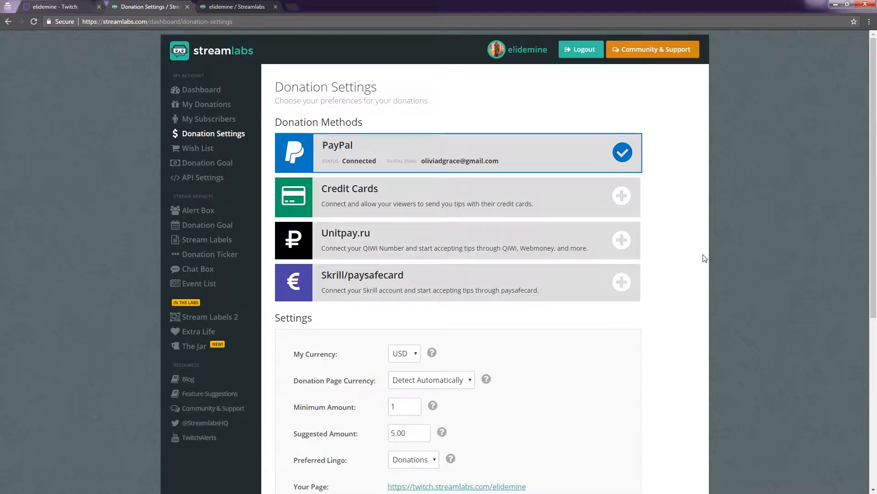
- Review the donation methods, currency, amount and profanity filter settings, and locate the donation page link
{"action": "scroll", "coordinate": [677, 247], "scroll_direction": "down", "scroll_amount": 2}
{"action": "scroll", "coordinate": [678, 247], "scroll_direction": "down", "scroll_amount": 2}
{"action": "scroll", "coordinate": [671, 243], "scroll_direction": "up", "scroll_amount": 4}
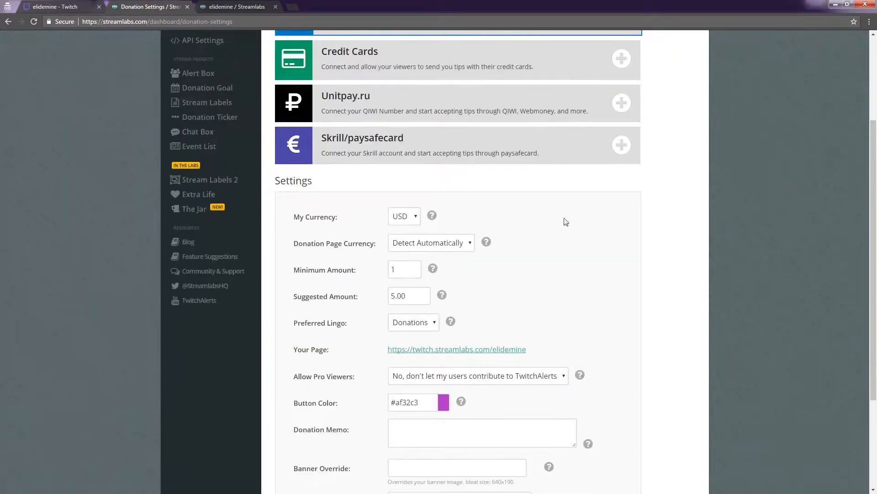
{"action": "scroll", "coordinate": [534, 188], "scroll_direction": "down", "scroll_amount": 3}
{"action": "scroll", "coordinate": [568, 238], "scroll_direction": "down", "scroll_amount": 2}
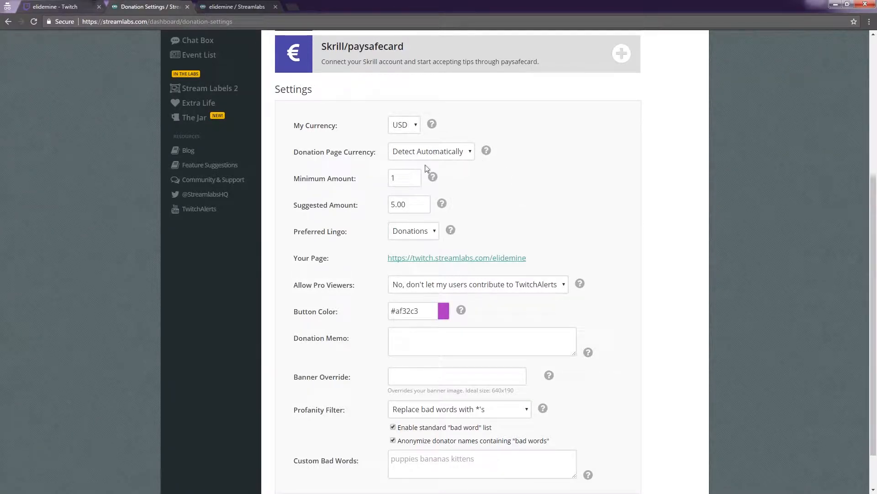
{"action": "scroll", "coordinate": [551, 195], "scroll_direction": "down", "scroll_amount": 1}
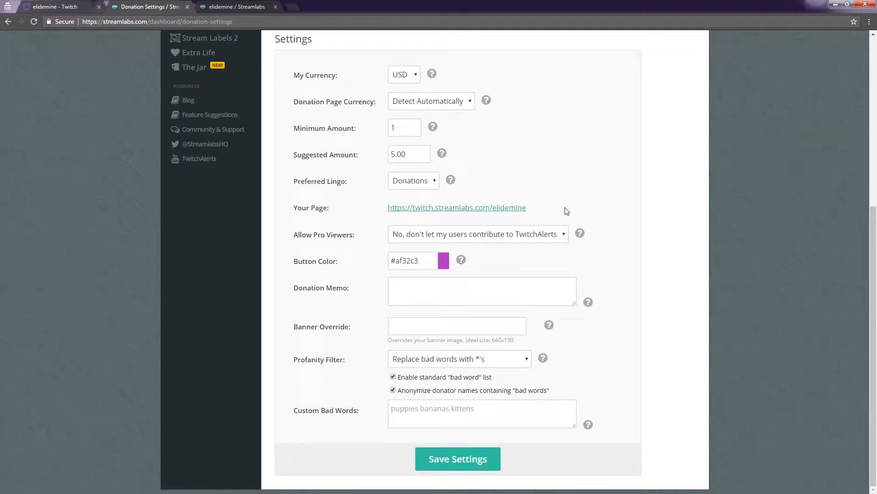
{"action": "mouse_move", "coordinate": [541, 210]}
{"action": "left_mouse_down"}
{"action": "mouse_move", "coordinate": [435, 209]}
{"action": "mouse_move", "coordinate": [531, 209]}
{"action": "left_mouse_up"}
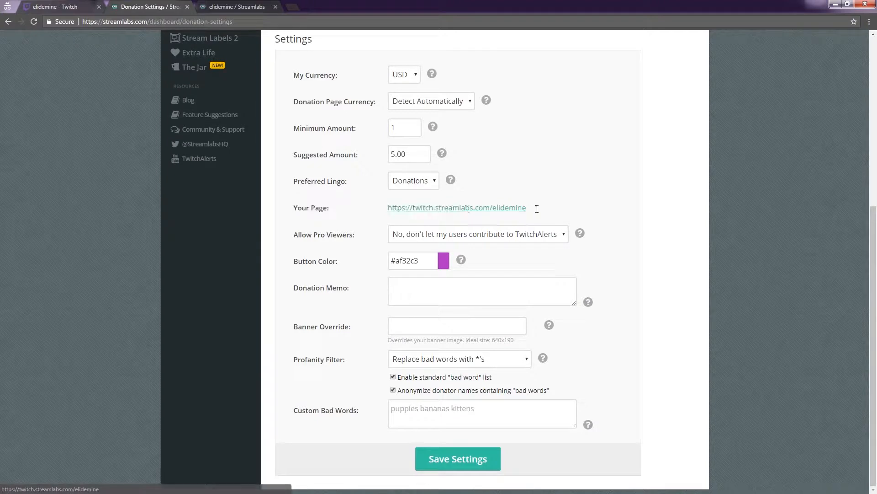
- View the public Streamlabs donation page and copy its web address
{"action": "left_click", "coordinate": [236, 7]}
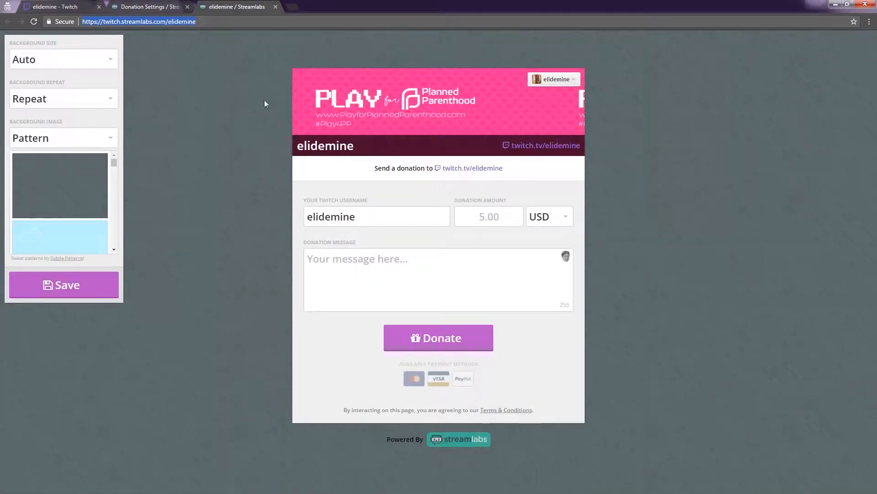
{"action": "left_click", "coordinate": [98, 64]}
{"action": "left_click", "coordinate": [98, 67]}
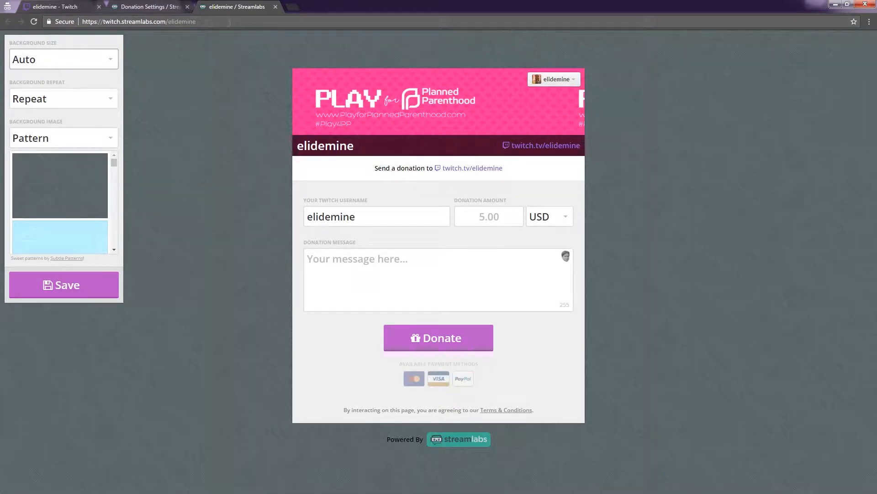
{"action": "left_click", "coordinate": [211, 24]}
{"action": "key", "text": "ctrl+c"}
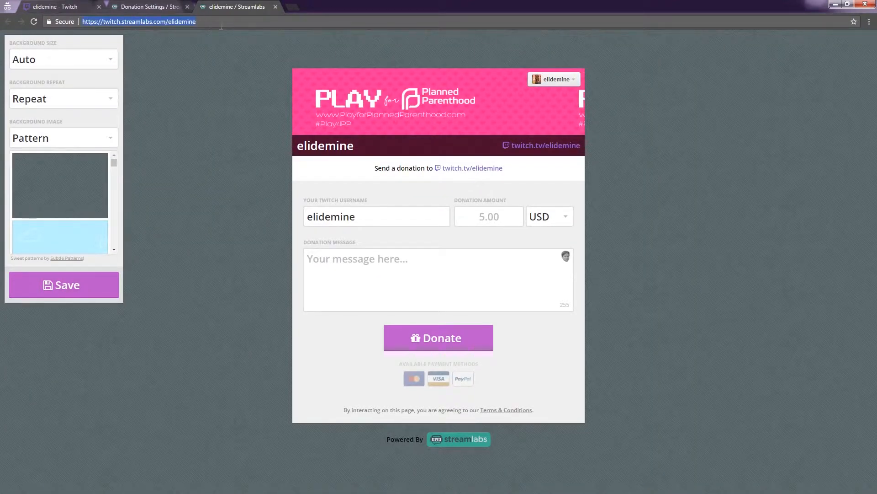
- On the Twitch channel page, paste the donation page address as the donate panel's image link, submit it and finish editing panels
{"action": "left_click", "coordinate": [69, 8]}
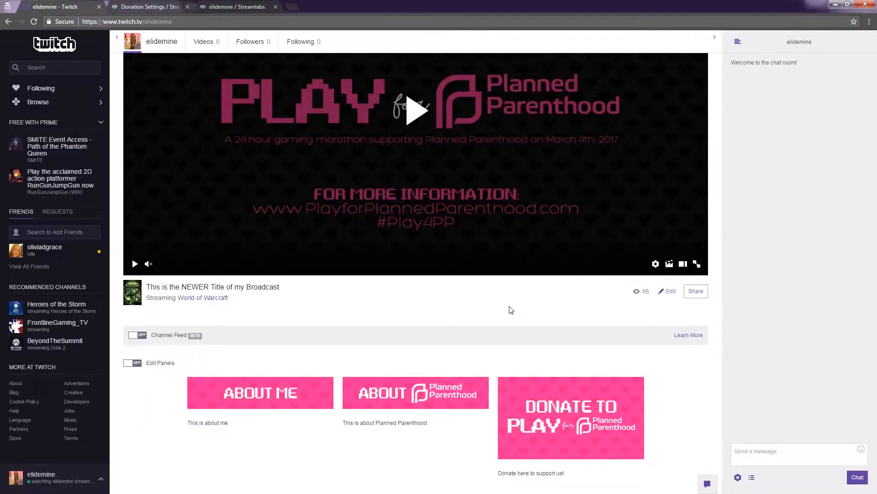
{"action": "left_click", "coordinate": [137, 362]}
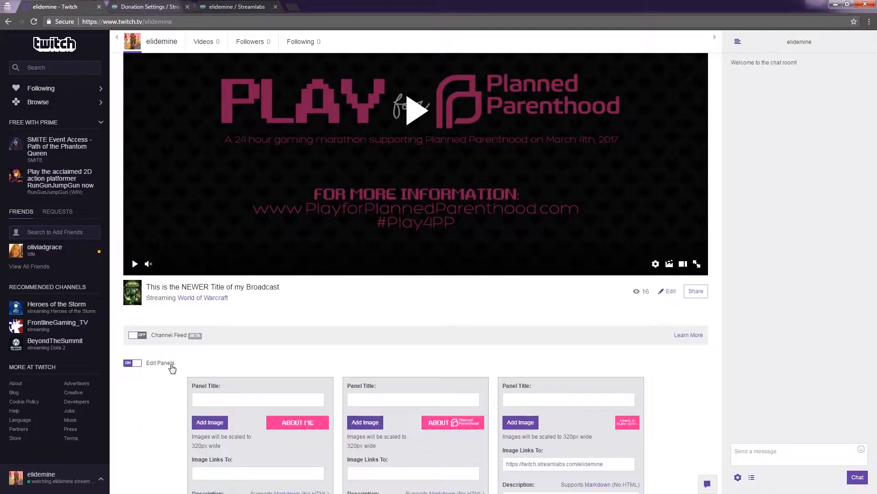
{"action": "scroll", "coordinate": [513, 338], "scroll_direction": "down", "scroll_amount": 2}
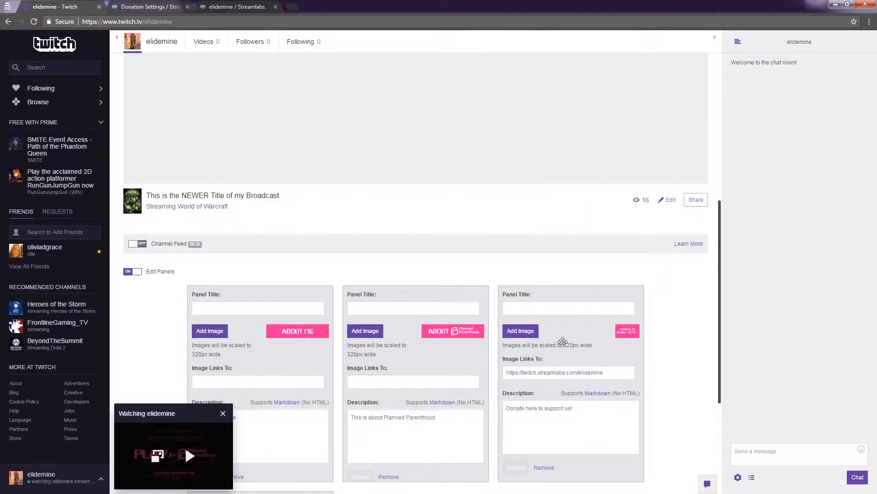
{"action": "left_click", "coordinate": [223, 413]}
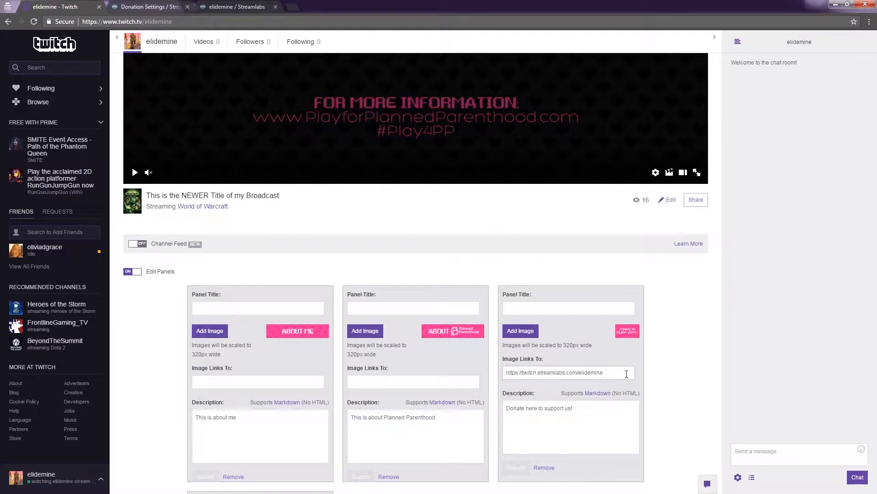
{"action": "left_click_drag", "start_coordinate": [612, 372], "coordinate": [504, 376]}
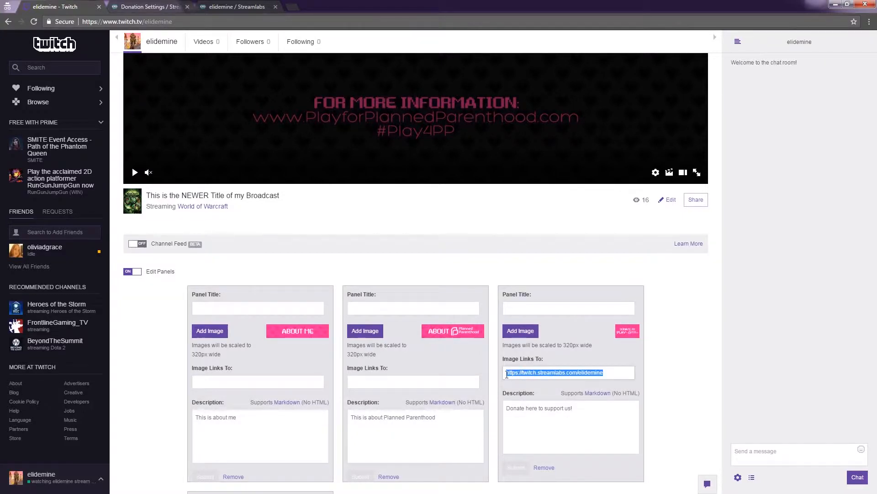
{"action": "key", "text": "ctrl+v"}
{"action": "left_click", "coordinate": [516, 467]}
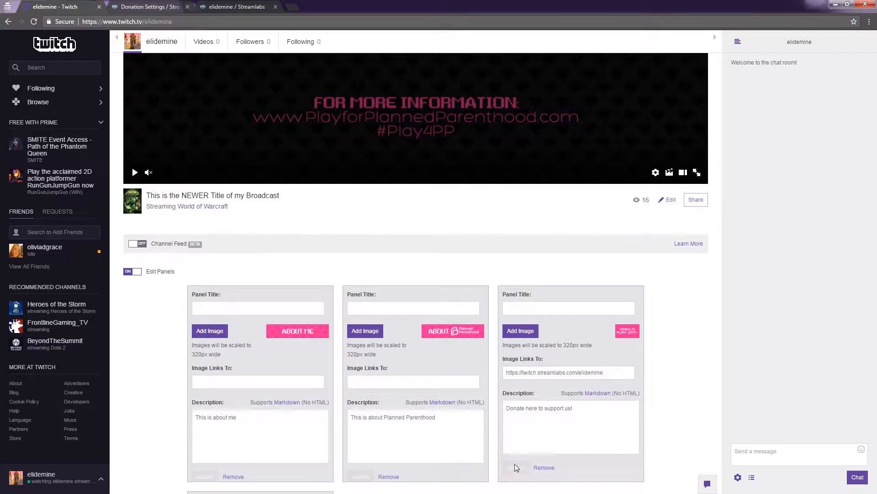
{"action": "left_click", "coordinate": [138, 273]}
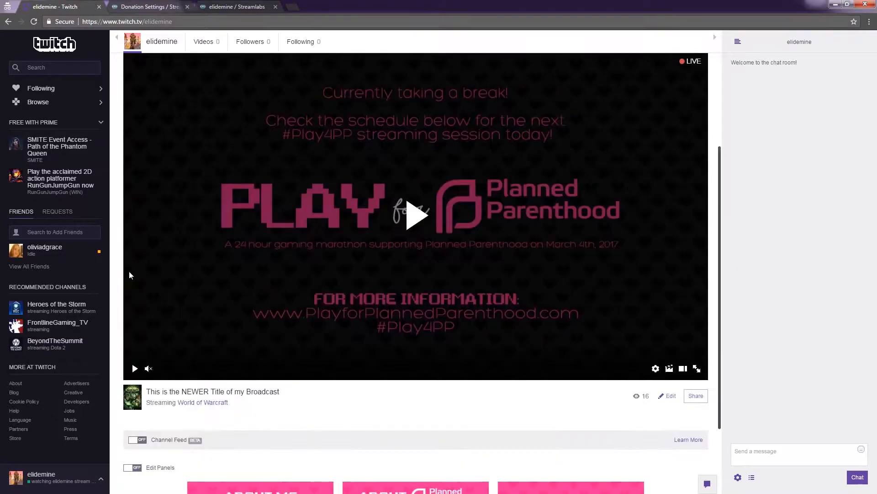
- Open the donate panel's image link in a new tab to check where it leads
{"action": "scroll", "coordinate": [493, 314], "scroll_direction": "down", "scroll_amount": 2}
{"action": "right_click", "coordinate": [569, 404]}
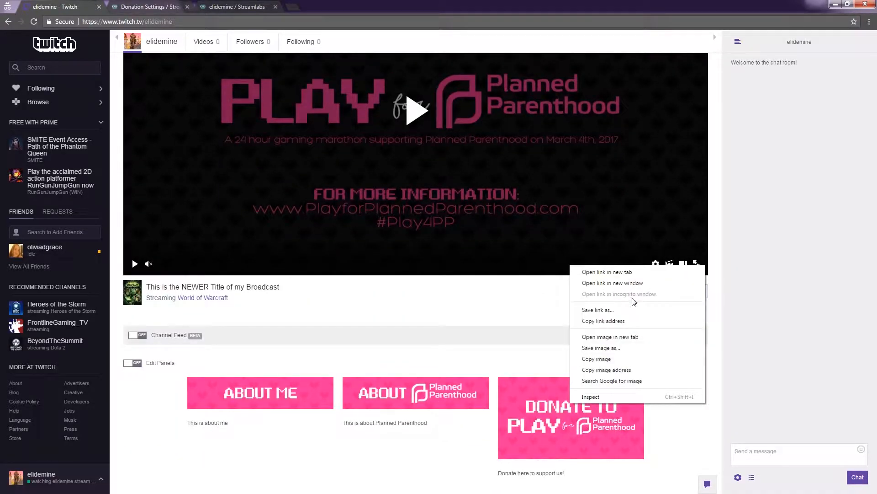
{"action": "left_click", "coordinate": [638, 273]}
{"action": "left_click", "coordinate": [149, 7]}
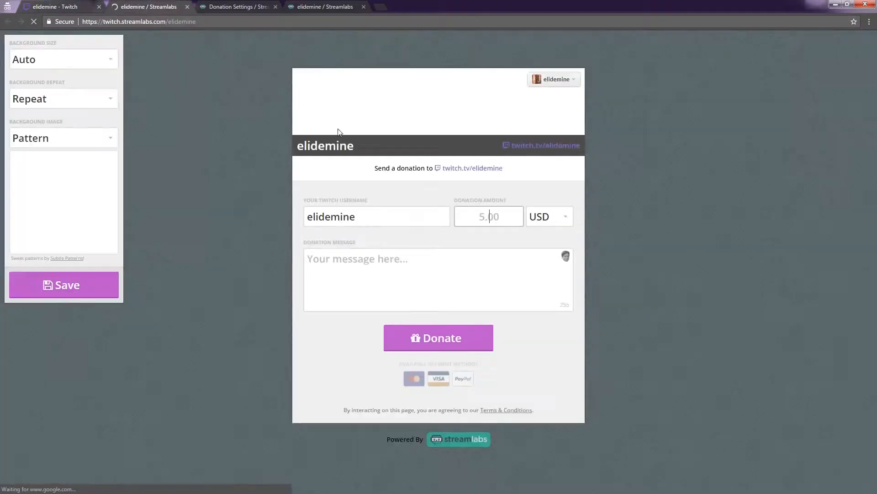
- Try out the donation form with the message "Wooo" and close the page without donating
{"action": "left_click", "coordinate": [378, 220]}
{"action": "left_click_drag", "start_coordinate": [378, 220], "coordinate": [297, 217]}
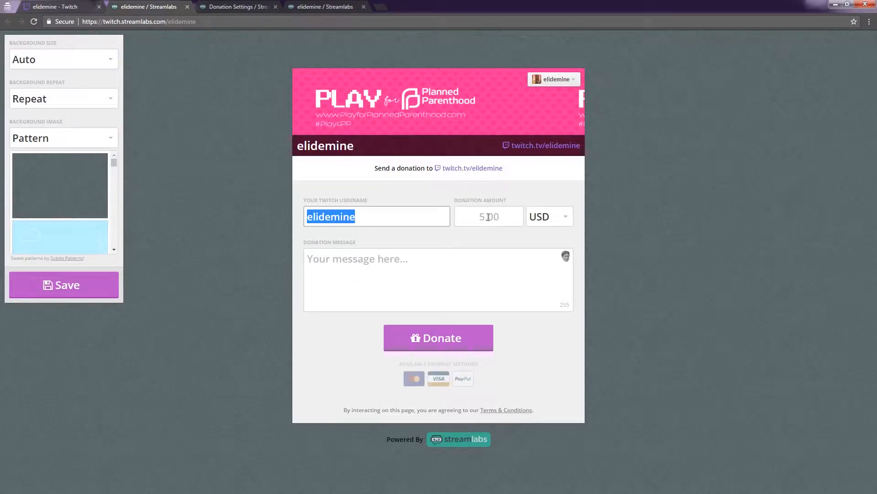
{"action": "left_click", "coordinate": [489, 275]}
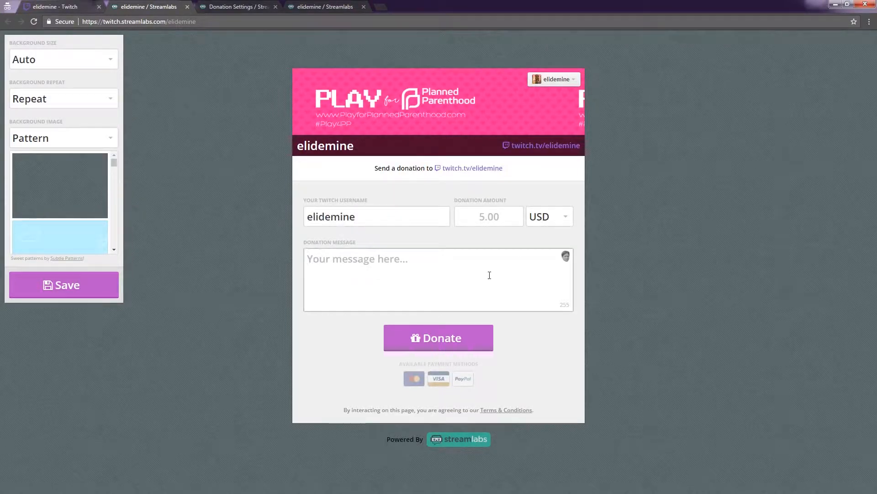
{"action": "type", "text": "Wooo"}
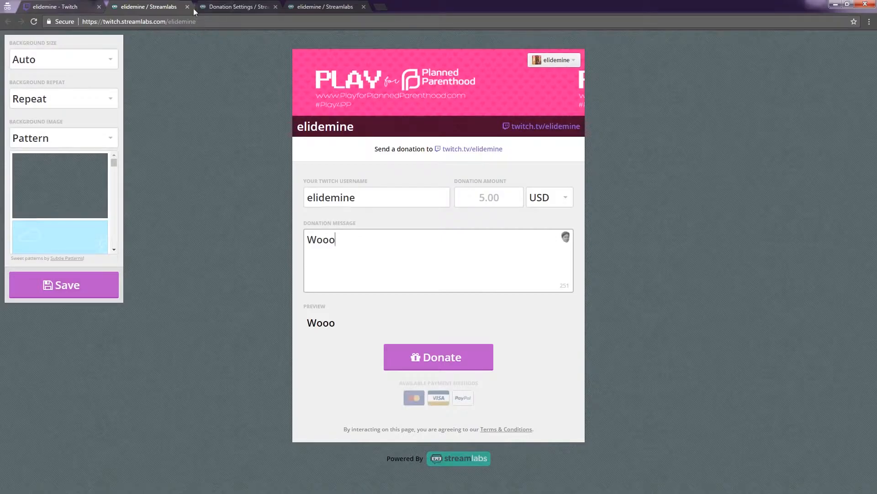
{"action": "left_click", "coordinate": [187, 7]}
- Create a Streamlabs donation goal titled #P4PP with a goal amount of 300, pick its end date and start it
{"action": "left_click", "coordinate": [135, 8]}
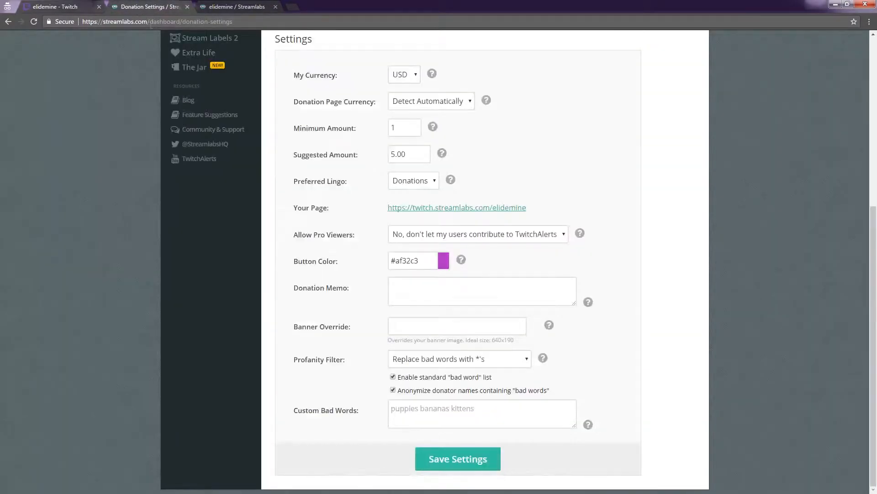
{"action": "scroll", "coordinate": [313, 172], "scroll_direction": "up", "scroll_amount": 6}
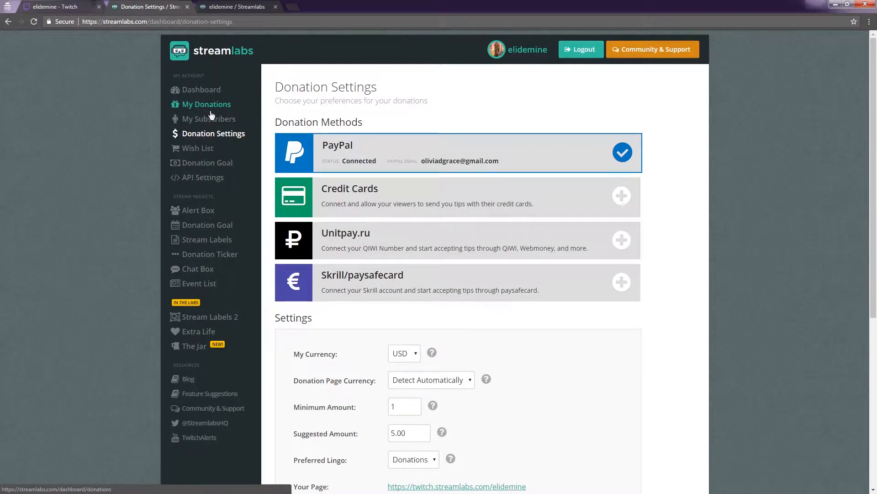
{"action": "left_click", "coordinate": [198, 163]}
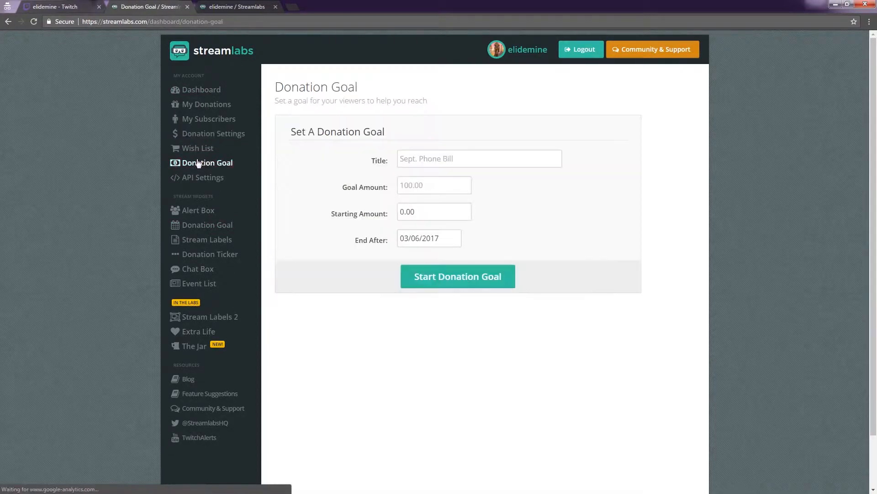
{"action": "left_click", "coordinate": [468, 154]}
{"action": "type", "text": "P4PP"}
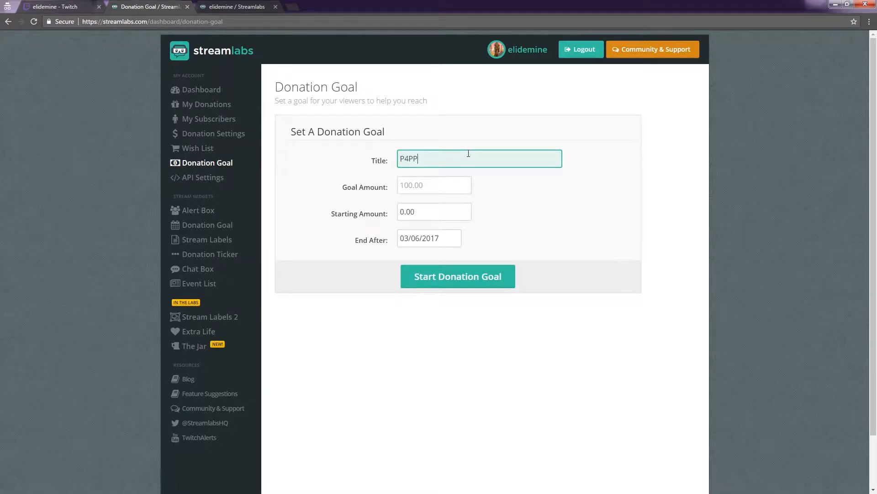
{"action": "type", "text": "#"}
{"action": "key", "text": "Tab"}
{"action": "type", "text": "300"}
{"action": "key", "text": "Tab"}
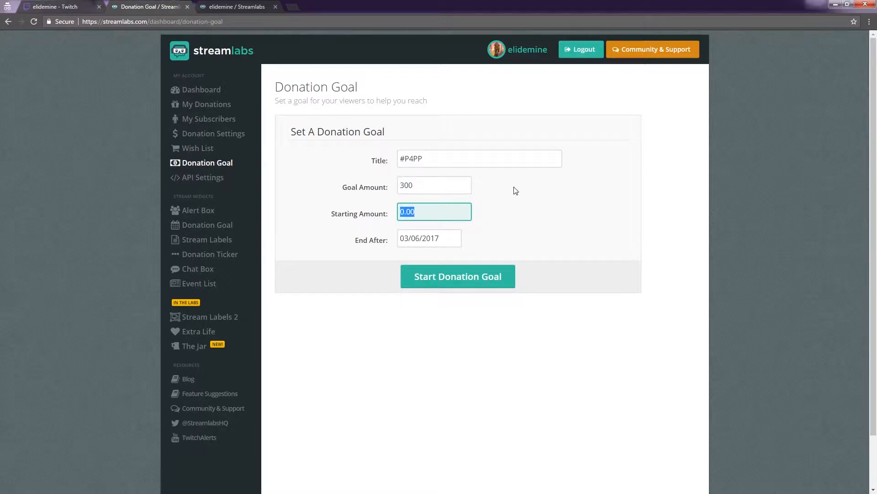
{"action": "left_click", "coordinate": [411, 237]}
{"action": "left_click", "coordinate": [409, 300]}
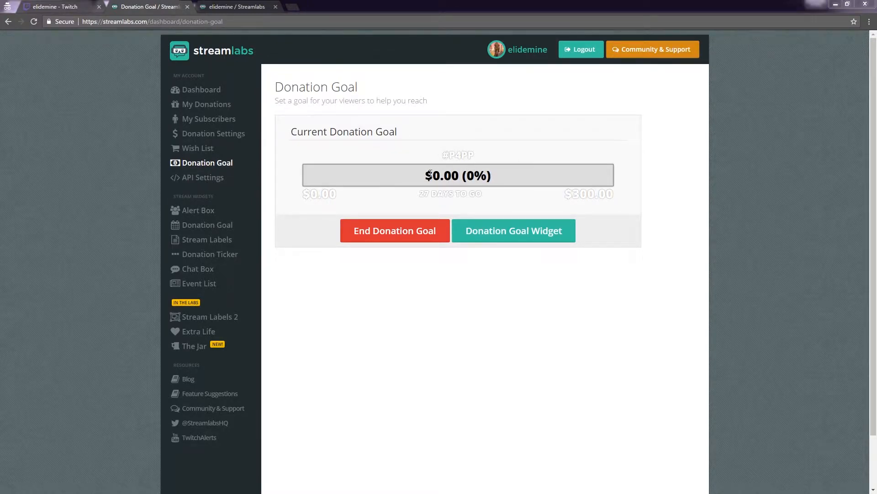
- Open the donation goal's widget settings, then reveal and select the full widget URL
{"action": "left_click", "coordinate": [493, 228]}
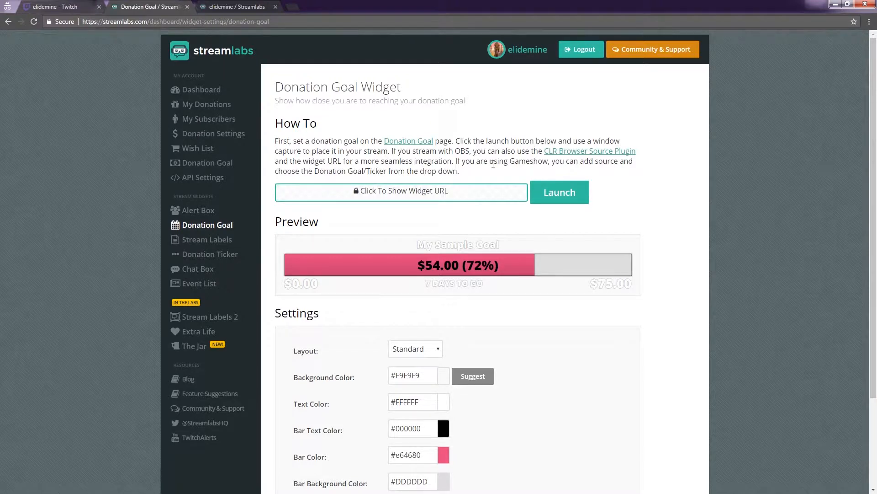
{"action": "left_click", "coordinate": [410, 191]}
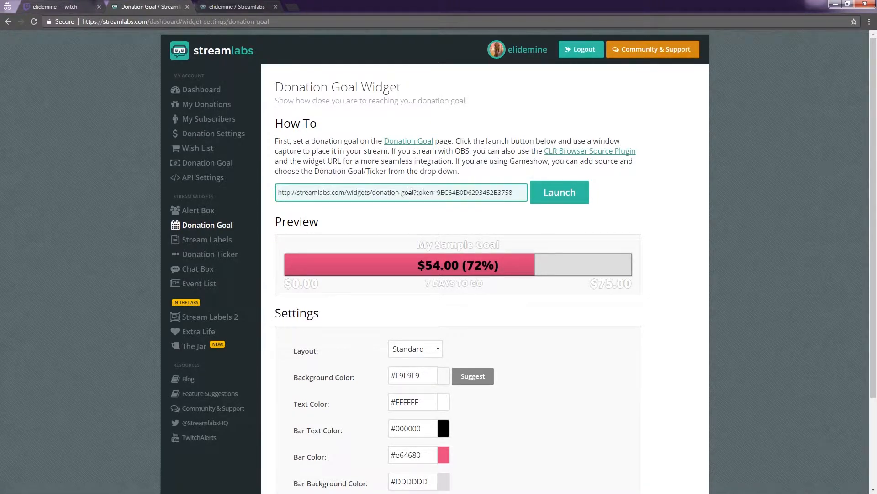
{"action": "left_click_drag", "start_coordinate": [511, 198], "coordinate": [269, 193]}
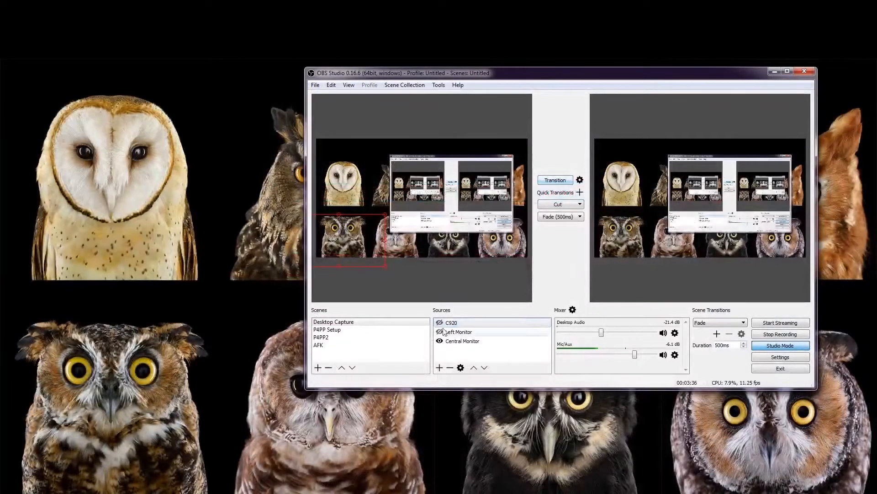
- In OBS Studio, show the C920 source, hide Left Monitor in the Desktop Capture scene, and transition the scene to live output
{"action": "left_click", "coordinate": [439, 324]}
{"action": "left_click", "coordinate": [439, 331]}
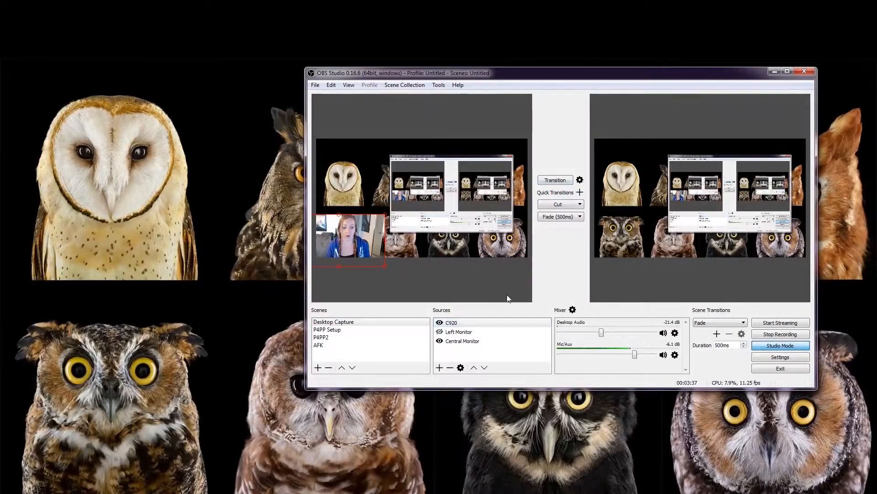
{"action": "left_click", "coordinate": [556, 181]}
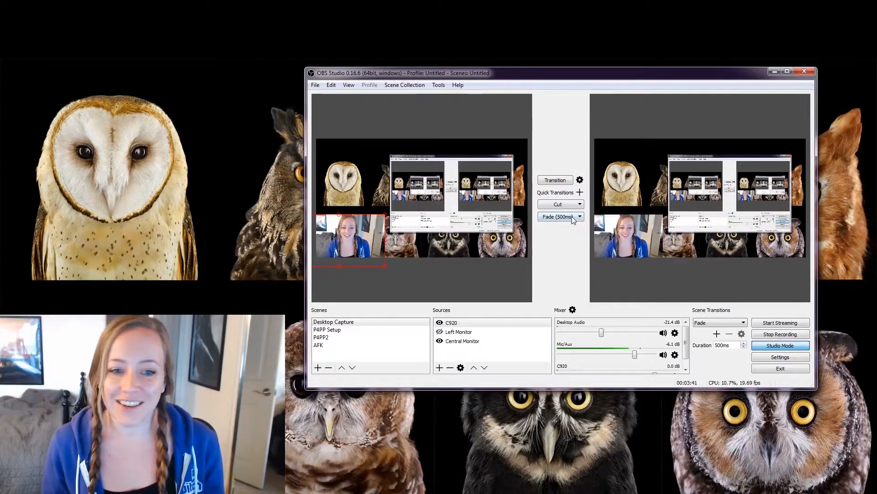
- Create a new BrowserSource named "Donation tracker" in the P4PP Setup scene
{"action": "left_click", "coordinate": [339, 331]}
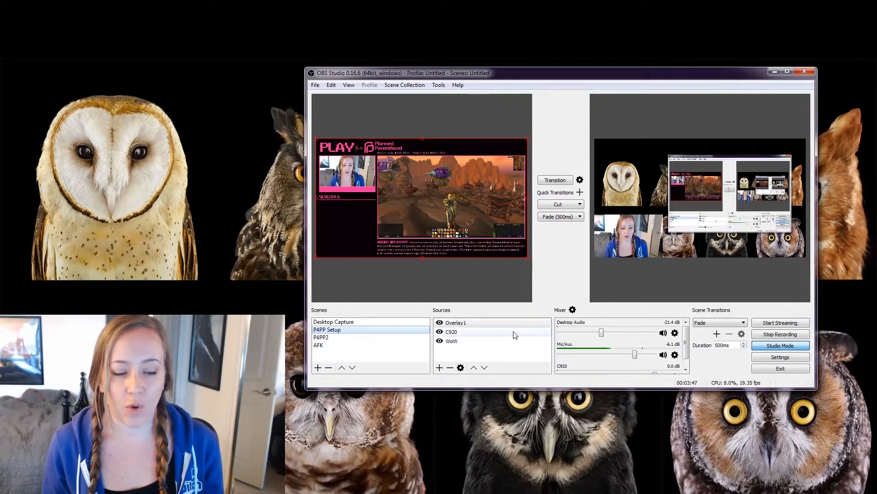
{"action": "left_click", "coordinate": [454, 323]}
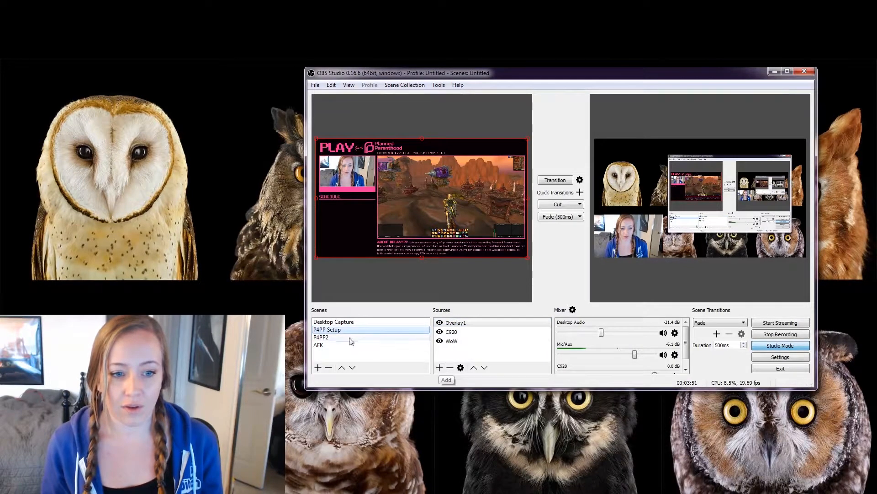
{"action": "left_click", "coordinate": [326, 337]}
{"action": "left_click", "coordinate": [325, 330]}
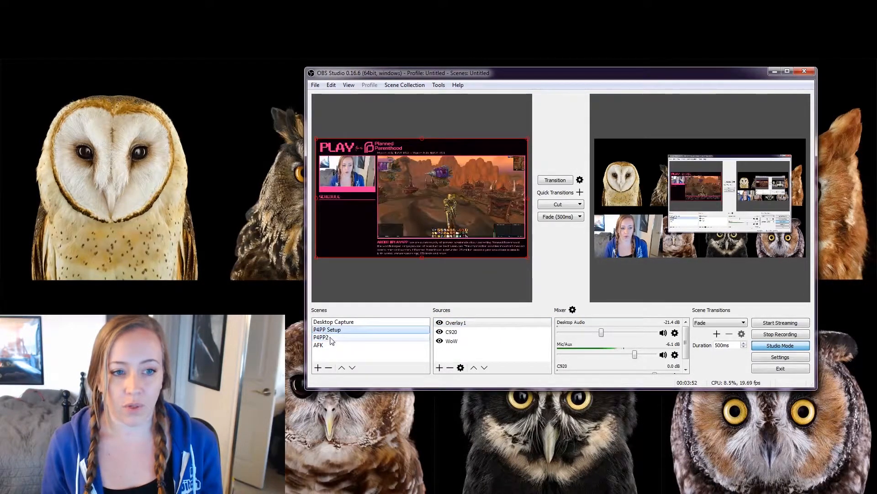
{"action": "left_click", "coordinate": [439, 367]}
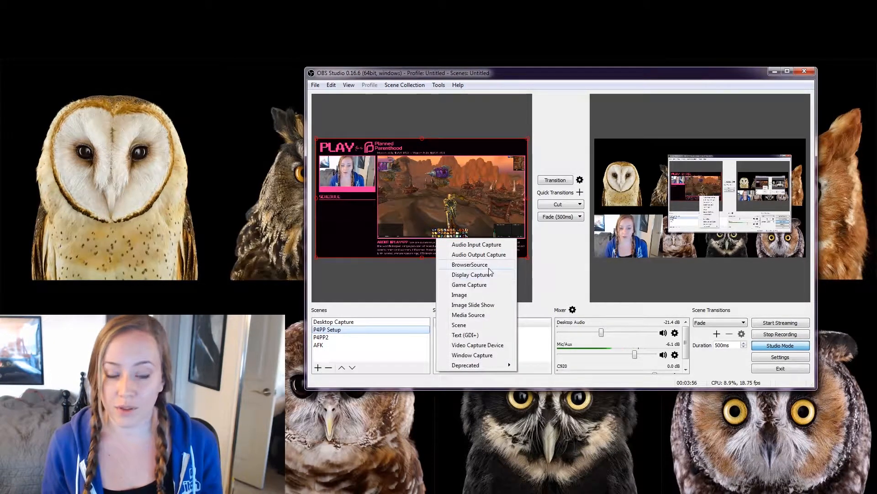
{"action": "left_click", "coordinate": [489, 267]}
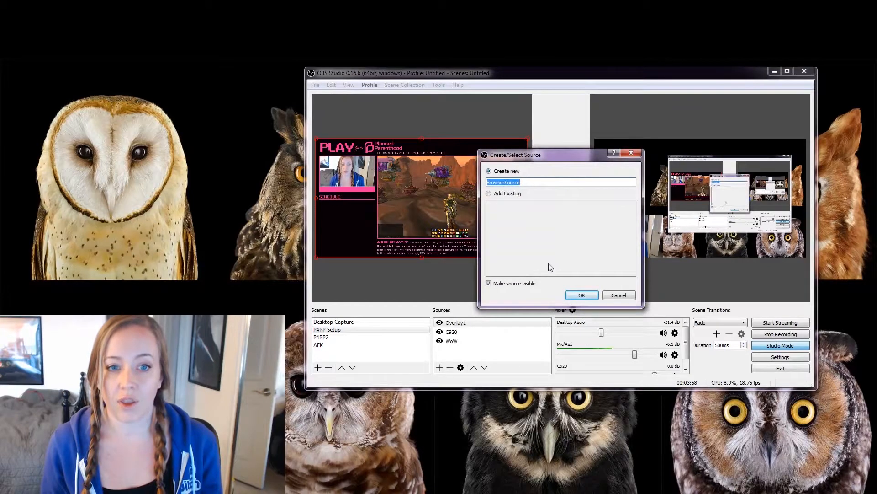
{"action": "type", "text": "Dona"}
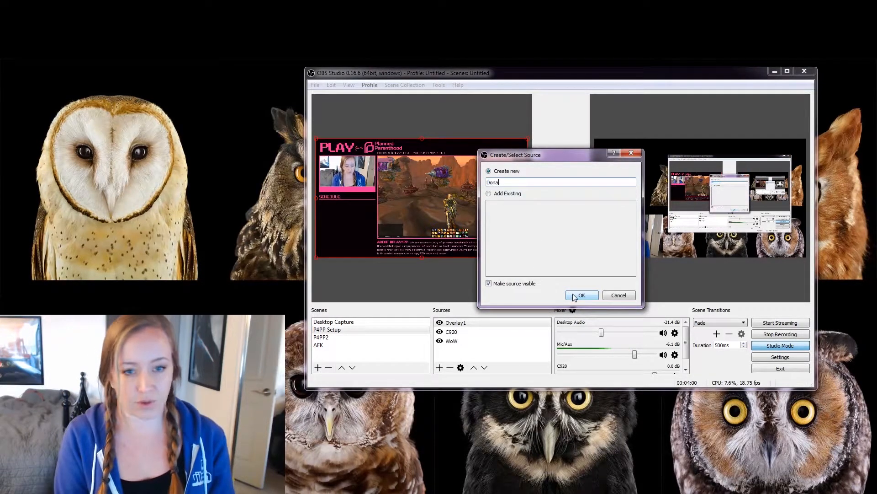
{"action": "type", "text": "tinon tracker"}
{"action": "left_click", "coordinate": [576, 296]}
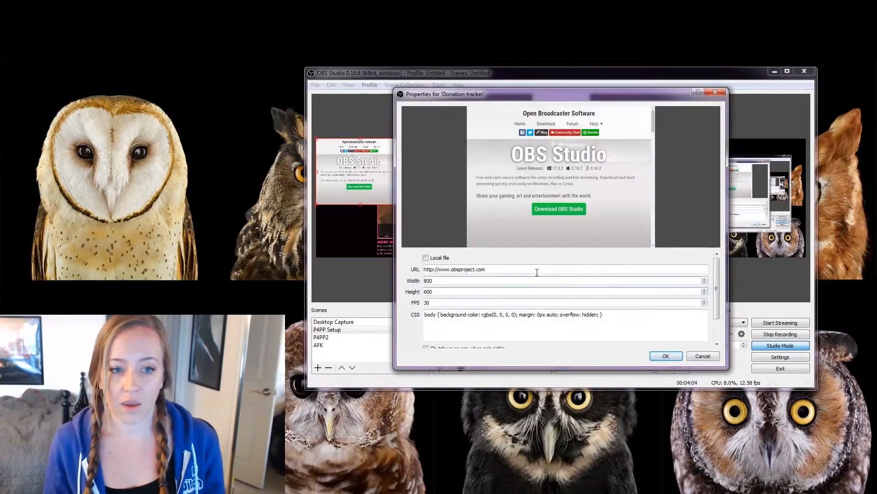
- Paste the tokenized donation goal widget URL into the Donation tracker source, accept it, and fit the widget beneath the overlay's Schedule heading
{"action": "triple_click", "coordinate": [524, 269]}
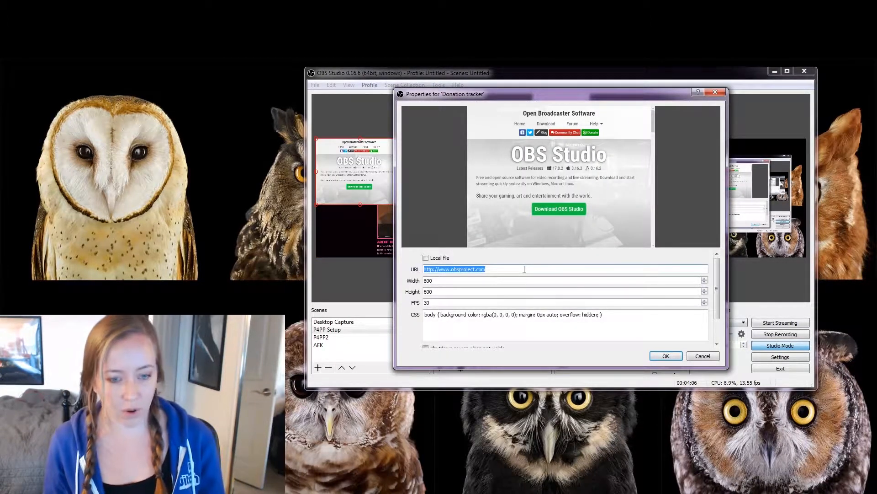
{"action": "key", "text": "ctrl+v"}
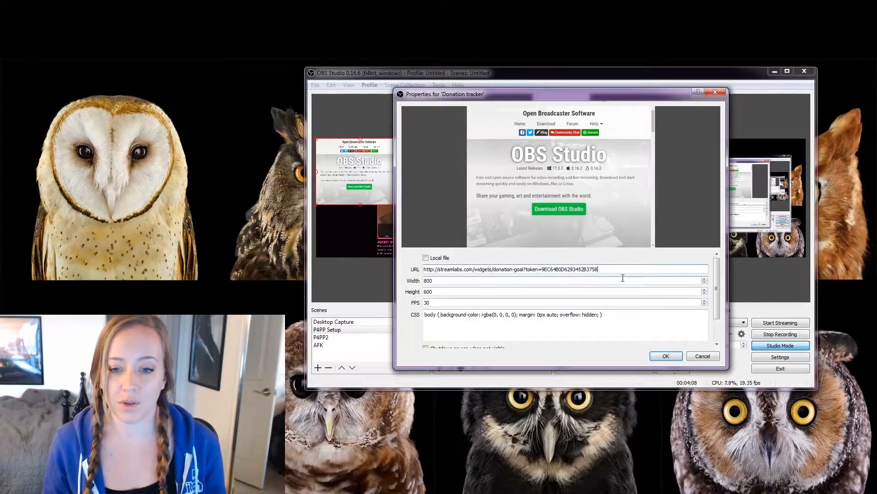
{"action": "left_click", "coordinate": [665, 357]}
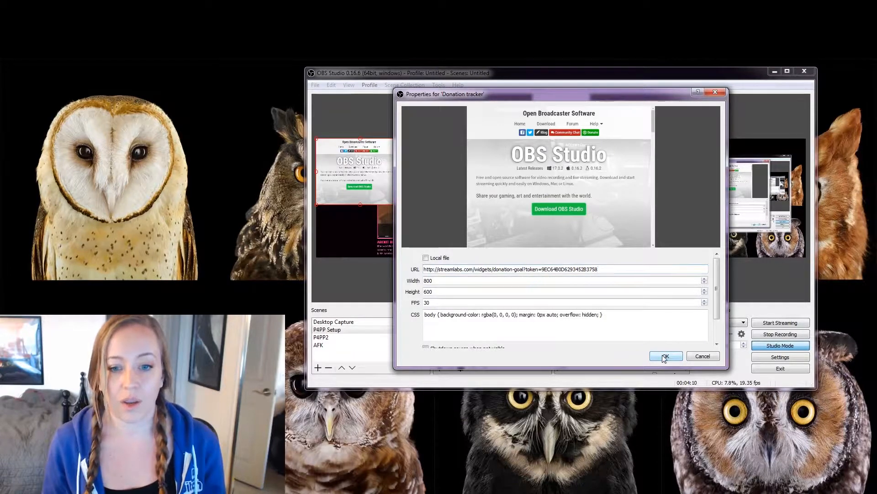
{"action": "left_click_drag", "start_coordinate": [390, 193], "coordinate": [366, 233]}
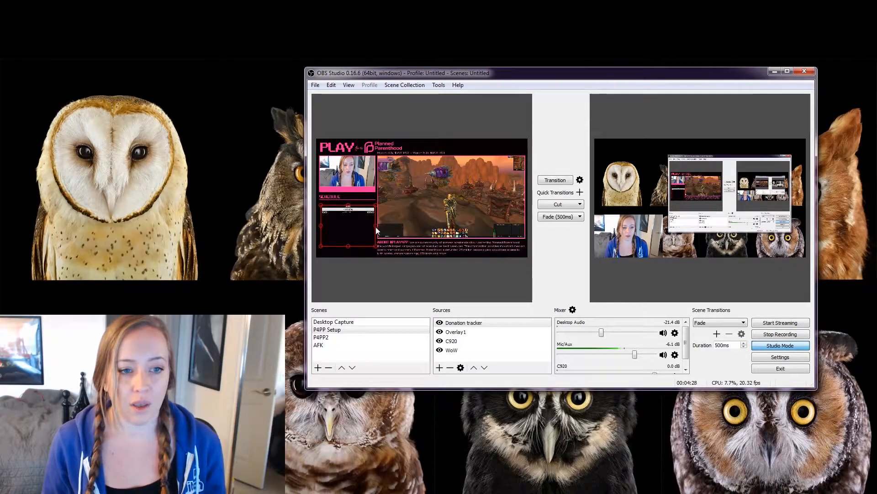
{"action": "left_click", "coordinate": [344, 228]}
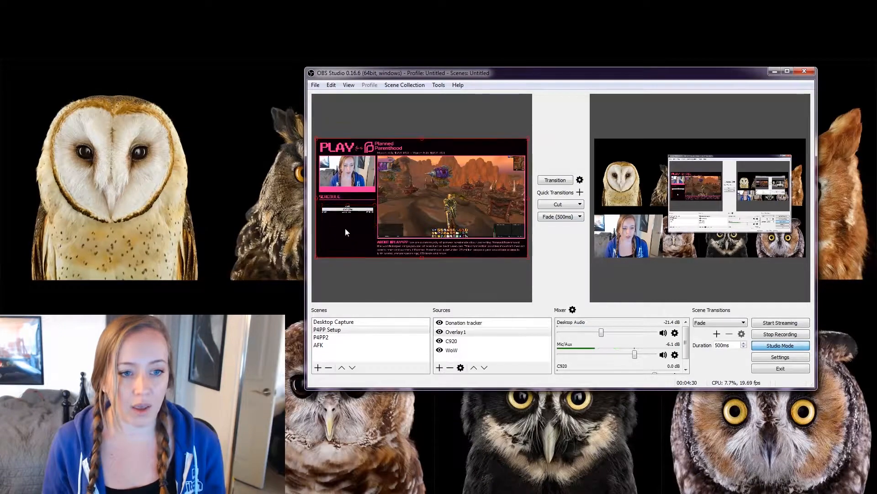
- Transition the P4PP Setup scene to live output to check the overlay, and return the output to Desktop Capture
{"action": "left_click", "coordinate": [554, 181]}
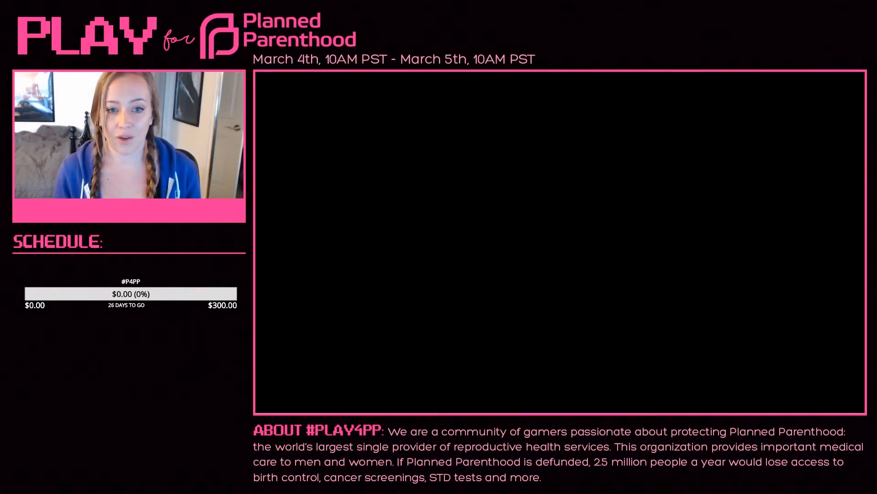
{"action": "left_click", "coordinate": [554, 180]}
{"action": "left_click", "coordinate": [327, 330]}
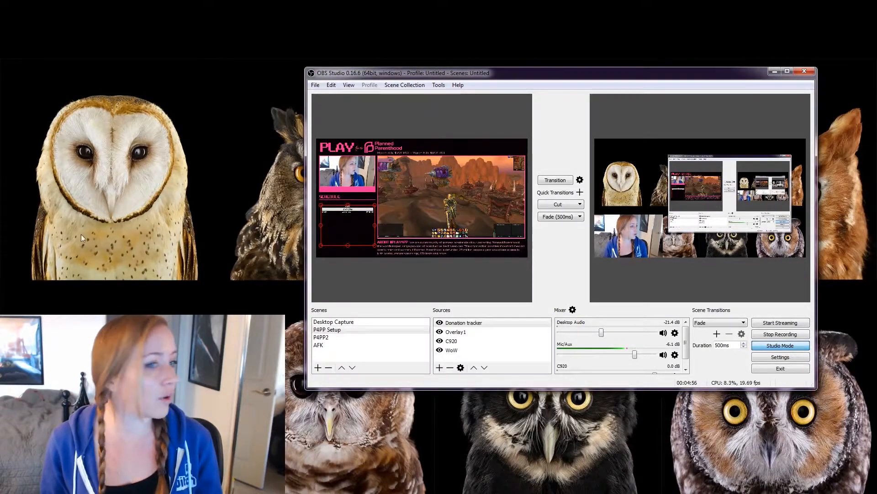
- In the Desktop Capture scene, show Left Monitor, hide the C920 source, and transition the scene to live output
{"action": "left_click", "coordinate": [333, 322]}
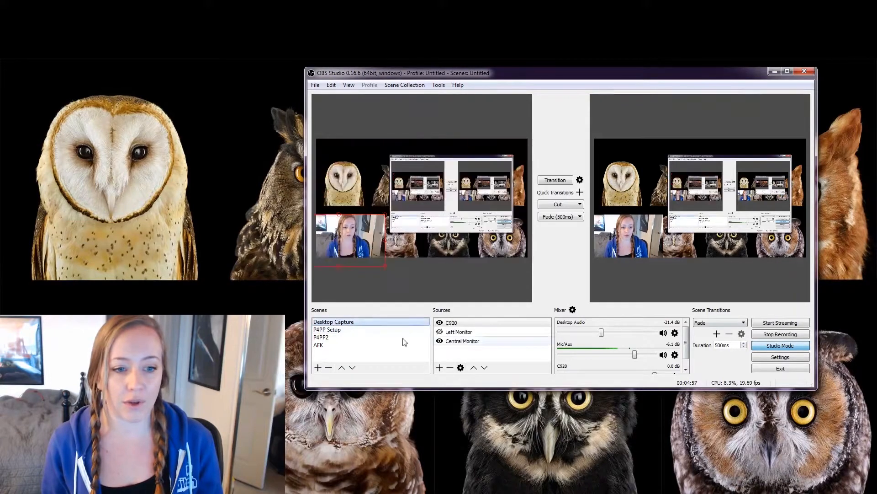
{"action": "left_click", "coordinate": [439, 331]}
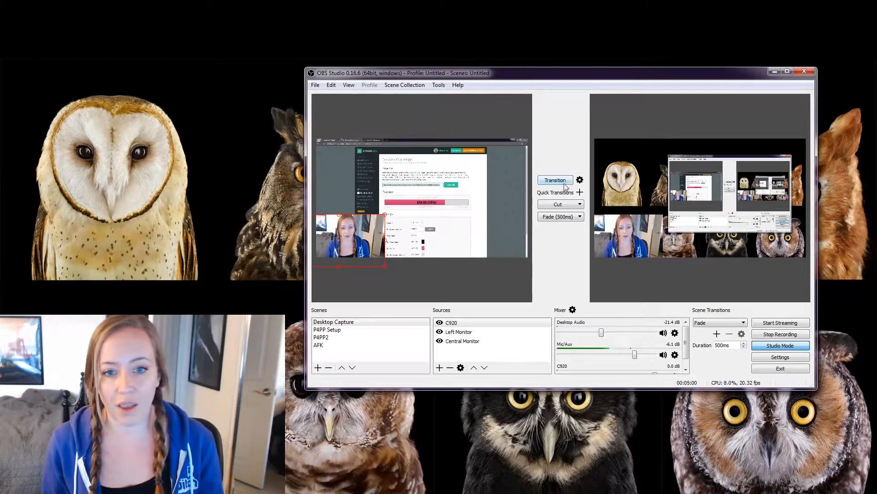
{"action": "left_click", "coordinate": [440, 323]}
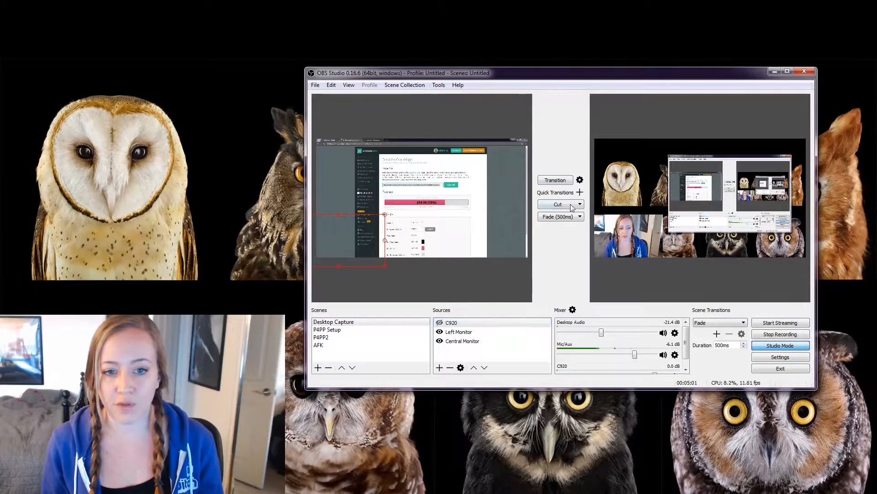
{"action": "left_click", "coordinate": [565, 179]}
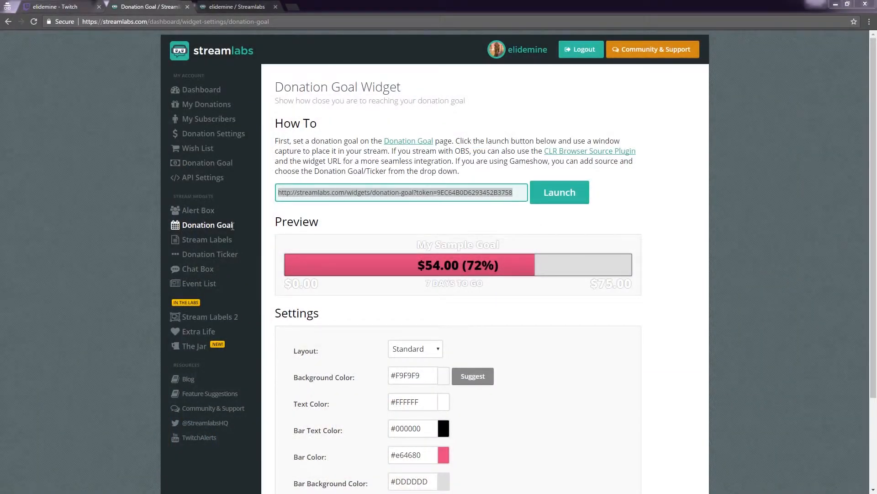
- Open the Alert Box widget in Streamlabs, then reveal and select its full widget URL
{"action": "left_click", "coordinate": [202, 212]}
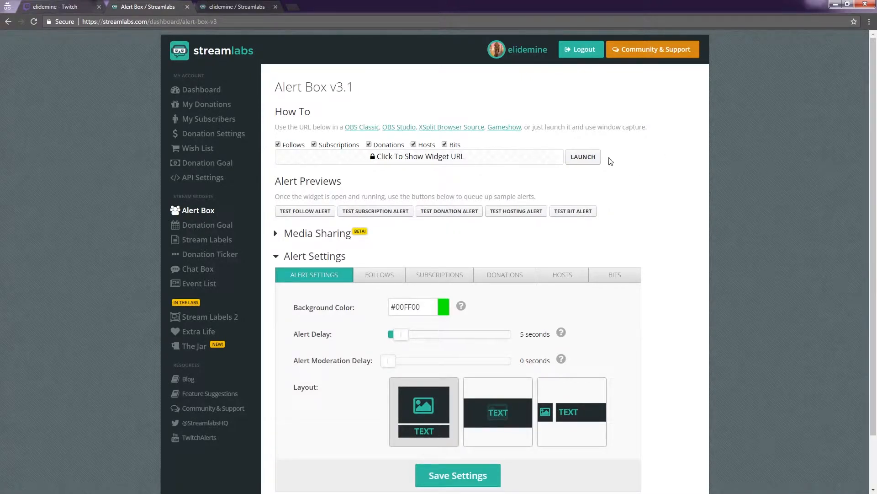
{"action": "scroll", "coordinate": [671, 184], "scroll_direction": "down", "scroll_amount": 1}
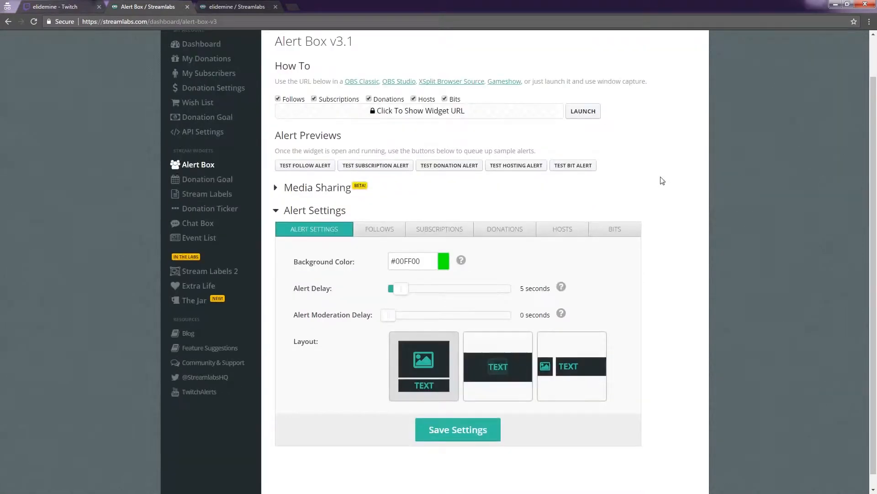
{"action": "scroll", "coordinate": [663, 180], "scroll_direction": "up", "scroll_amount": 1}
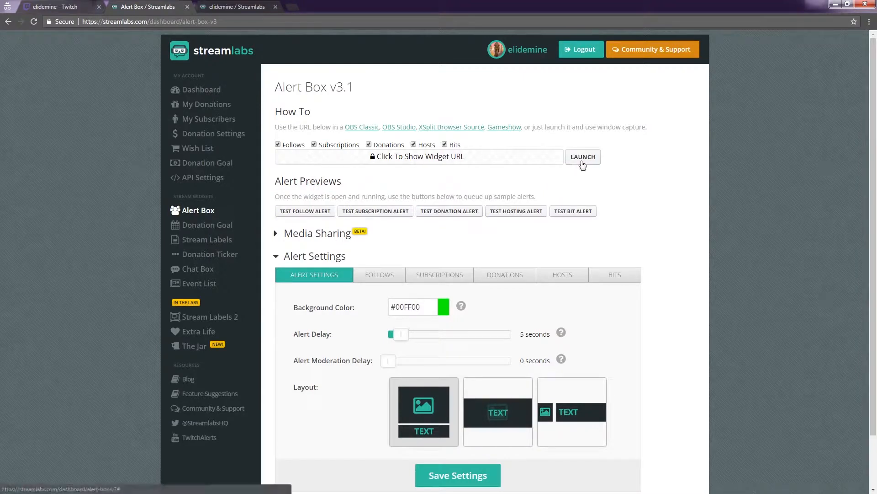
{"action": "left_click", "coordinate": [510, 162]}
{"action": "left_click", "coordinate": [501, 160]}
{"action": "key", "text": "ctrl+c"}
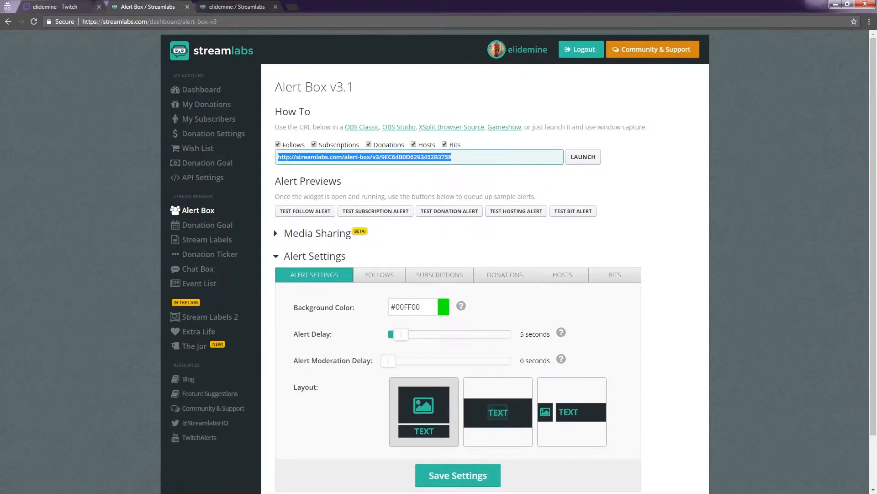
- Switch to OBS Studio and create a new BrowserSource named "Alert Box" in the Desktop Capture scene
{"action": "key", "text": "alt+Tab"}
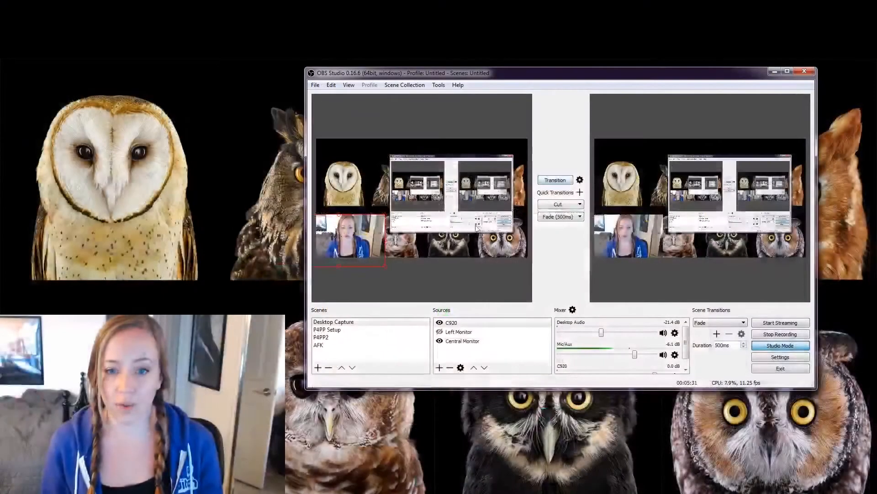
{"action": "left_click", "coordinate": [439, 368]}
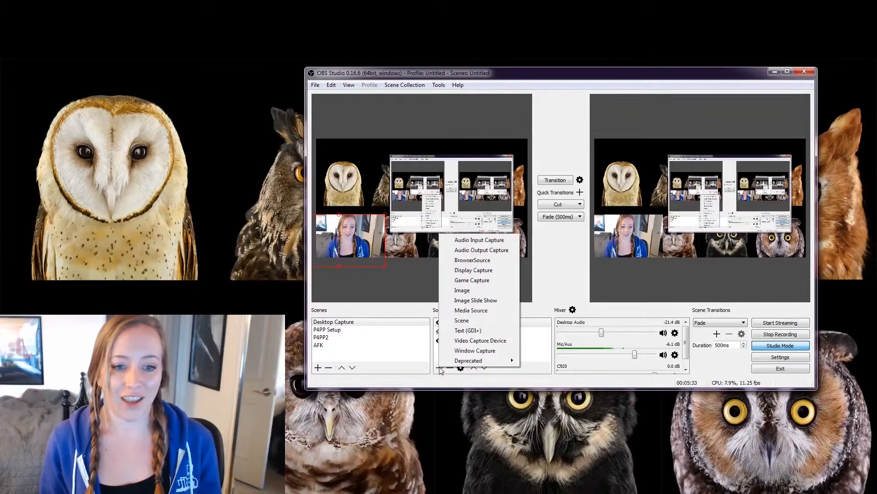
{"action": "left_click", "coordinate": [478, 264]}
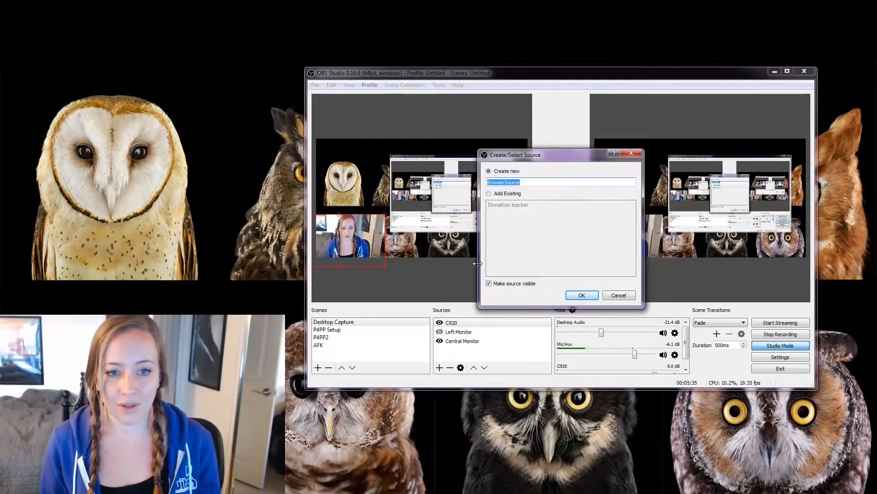
{"action": "type", "text": "Alert Box"}
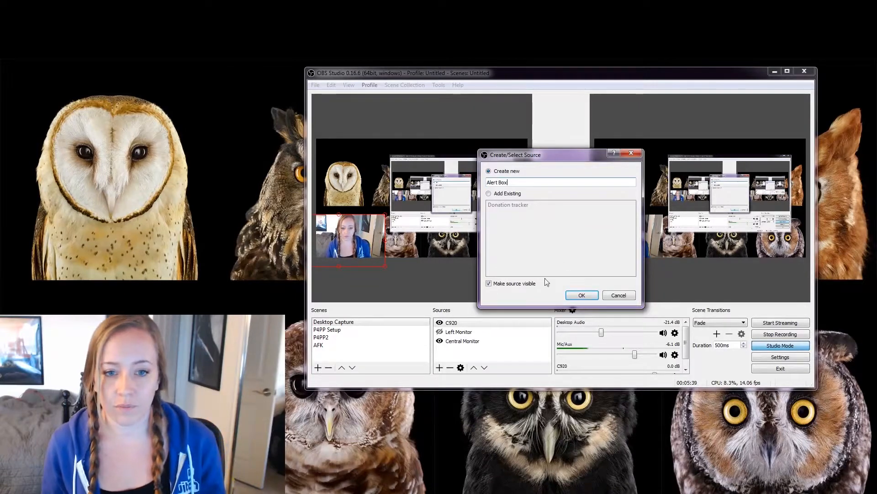
{"action": "left_click", "coordinate": [582, 295]}
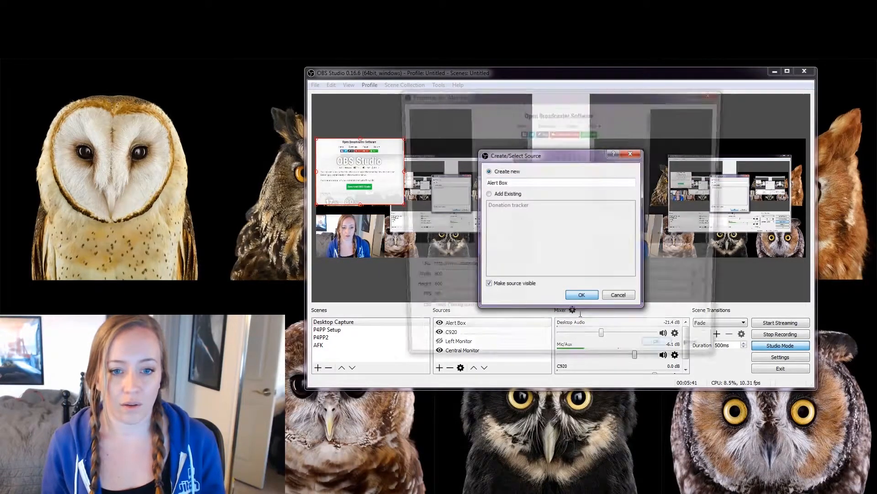
- Replace the Alert Box source's URL with the copied tokenized alert widget URL and accept the properties
{"action": "key", "text": "ctrl+a"}
{"action": "key", "text": "ctrl+v"}
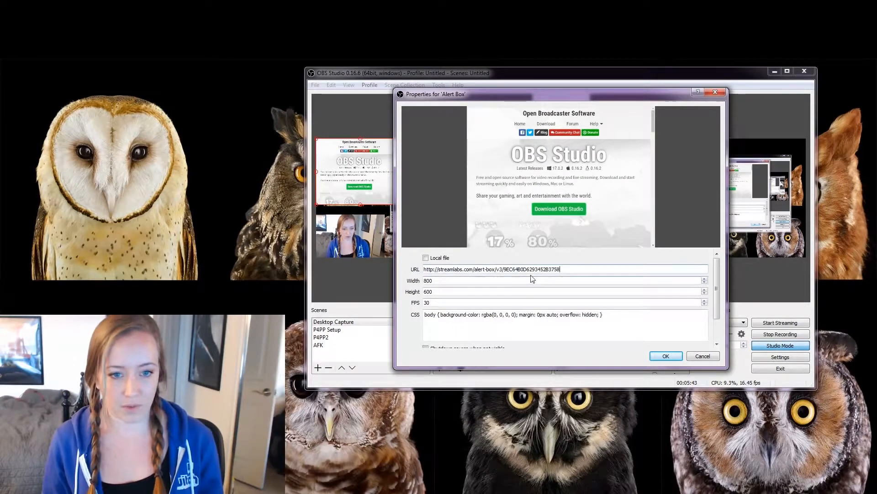
{"action": "left_click", "coordinate": [667, 356]}
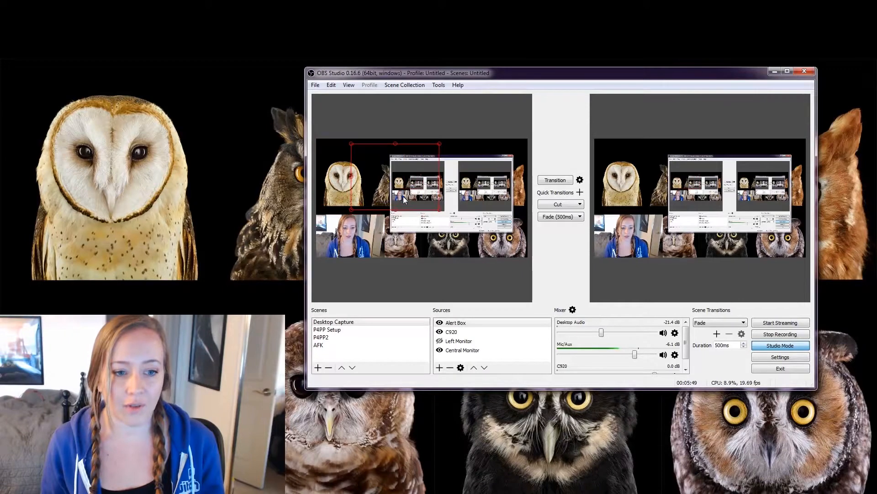
- Add the existing Alert Box source to the P4PP Setup scene and place it over the upper middle of the gameplay area
{"action": "left_click", "coordinate": [351, 336]}
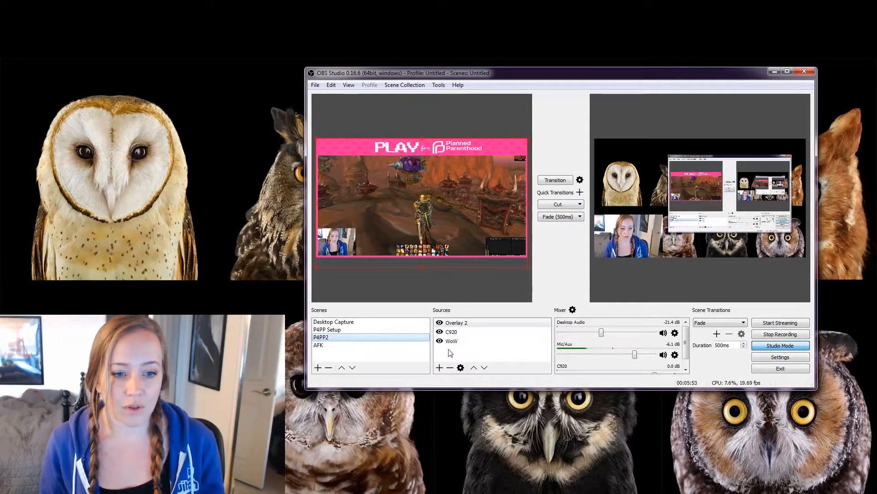
{"action": "left_click", "coordinate": [414, 329]}
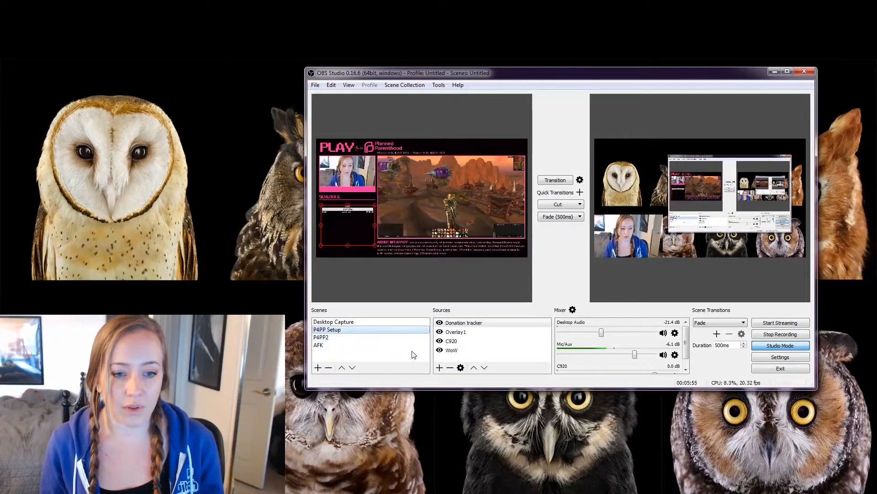
{"action": "left_click", "coordinate": [440, 368]}
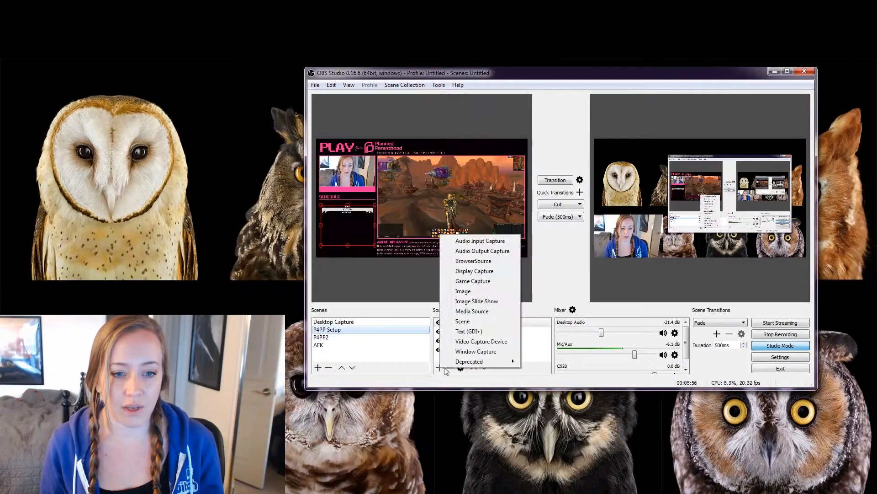
{"action": "left_click", "coordinate": [486, 263]}
{"action": "left_click", "coordinate": [490, 194]}
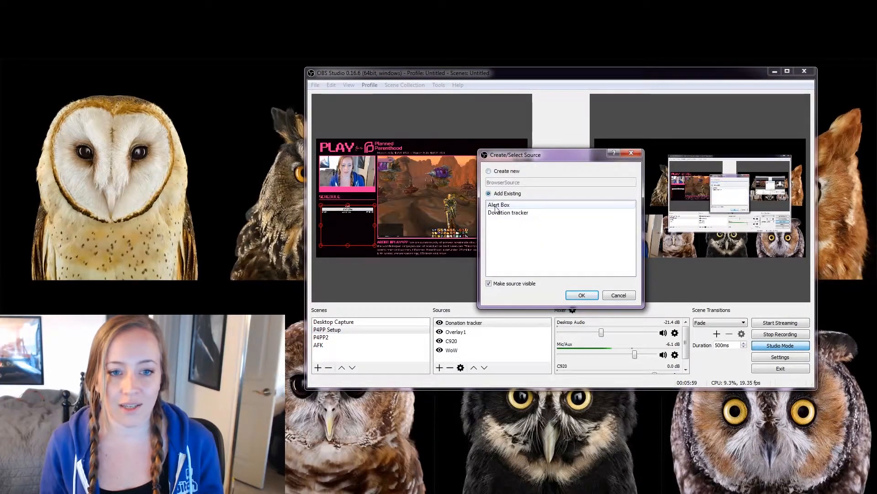
{"action": "left_click", "coordinate": [497, 205]}
{"action": "left_click", "coordinate": [582, 295]}
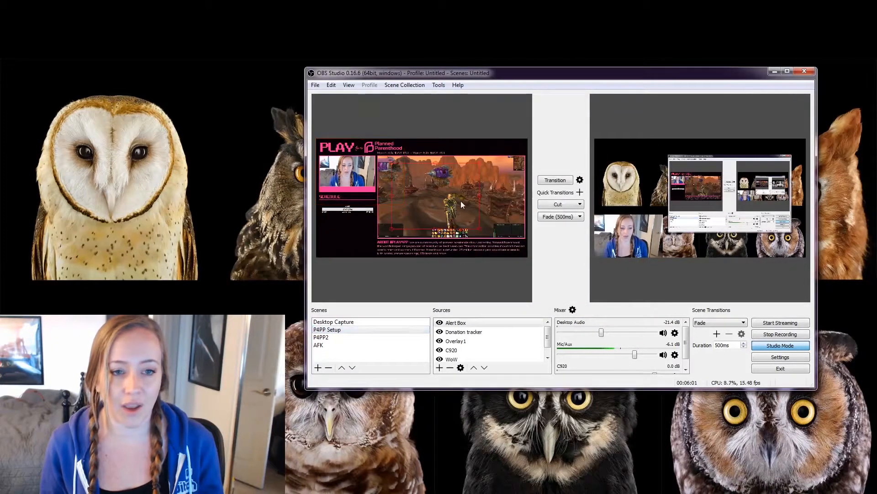
{"action": "left_click_drag", "start_coordinate": [472, 193], "coordinate": [474, 196]}
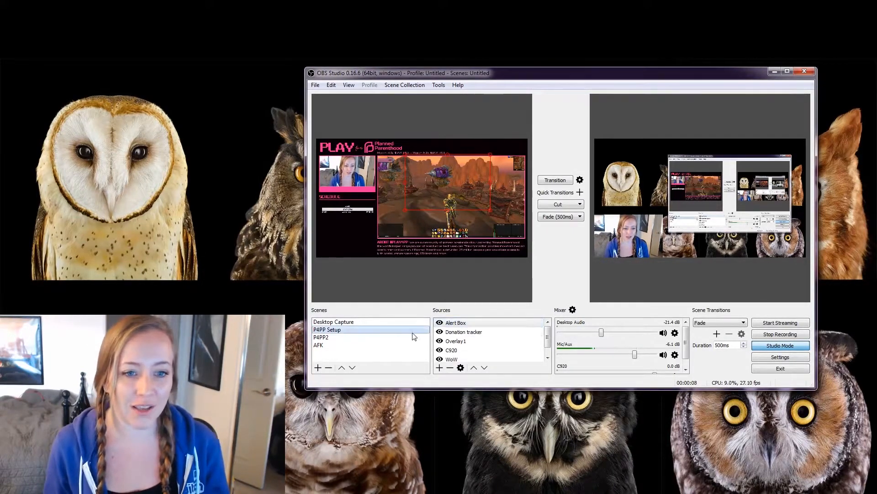
- Make the Left Monitor source visible in the Desktop Capture scene and transition that scene to the program output
{"action": "left_click", "coordinate": [334, 321]}
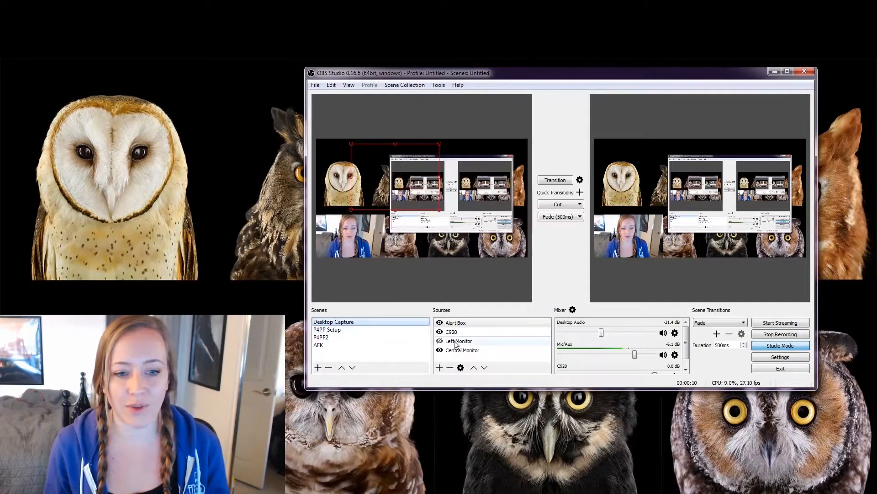
{"action": "left_click", "coordinate": [440, 341]}
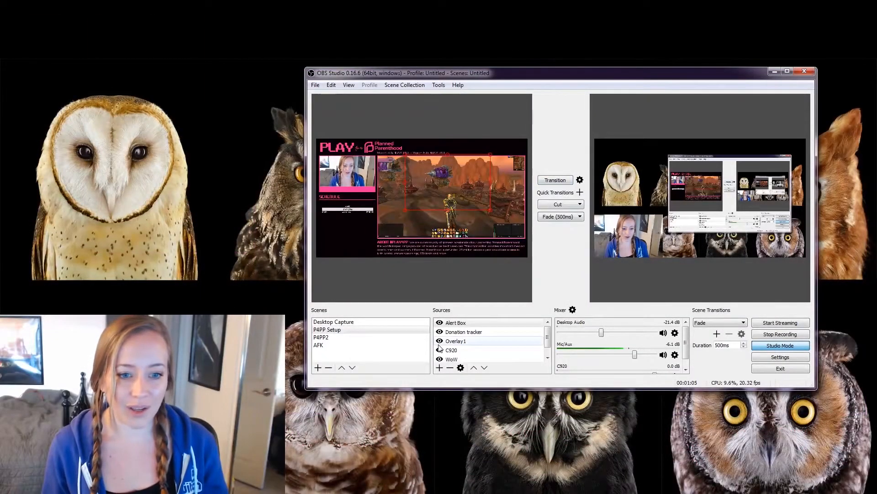
{"action": "left_click", "coordinate": [366, 322]}
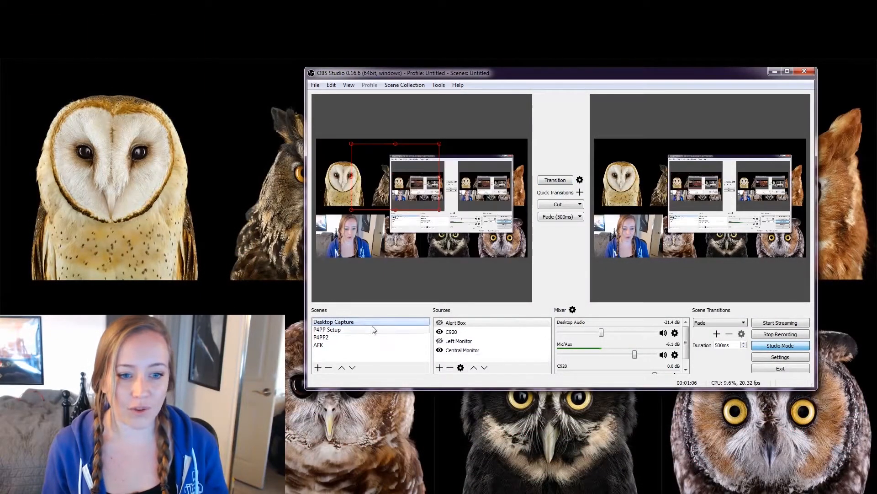
{"action": "left_click", "coordinate": [437, 341]}
{"action": "left_click", "coordinate": [439, 341]}
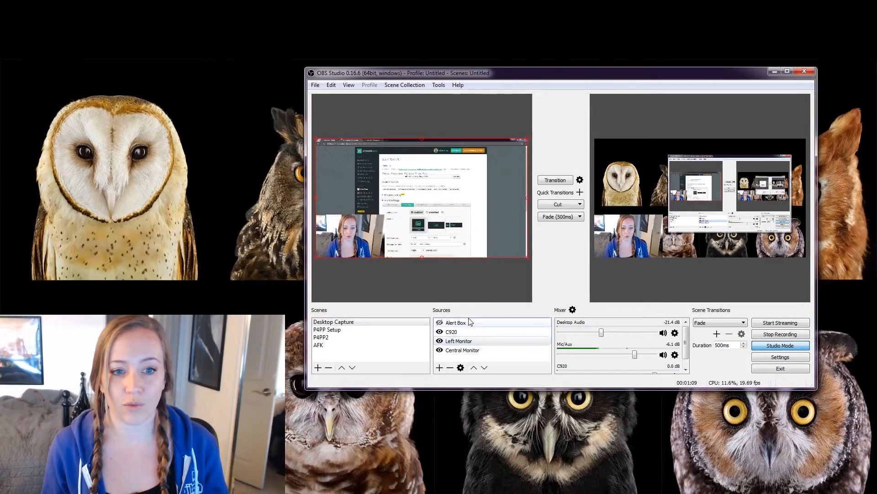
{"action": "left_click", "coordinate": [554, 180]}
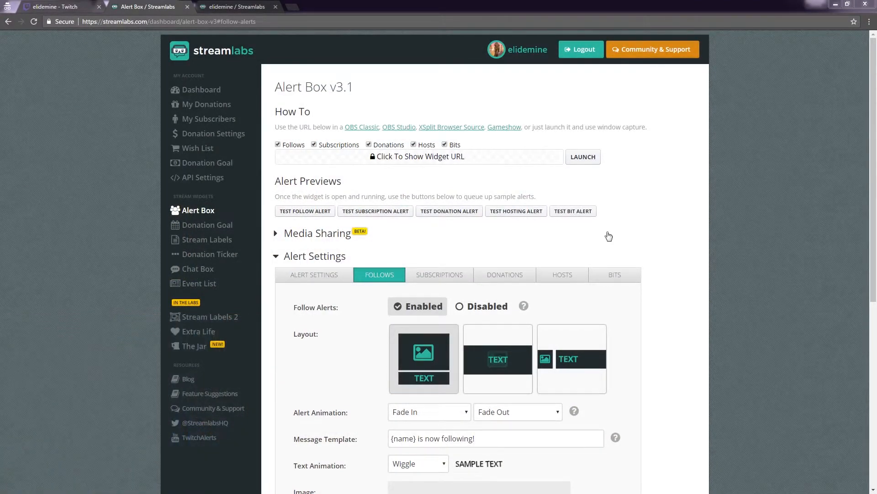
- Switch to the Streamlabs Alert Box page, save the follow alert settings and send a test follow alert
{"action": "scroll", "coordinate": [662, 222], "scroll_direction": "down", "scroll_amount": 7}
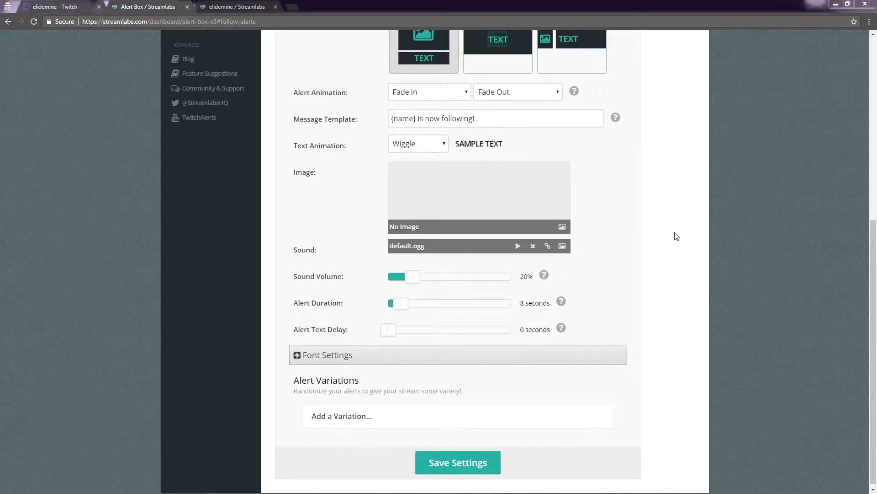
{"action": "scroll", "coordinate": [676, 235], "scroll_direction": "up", "scroll_amount": 5}
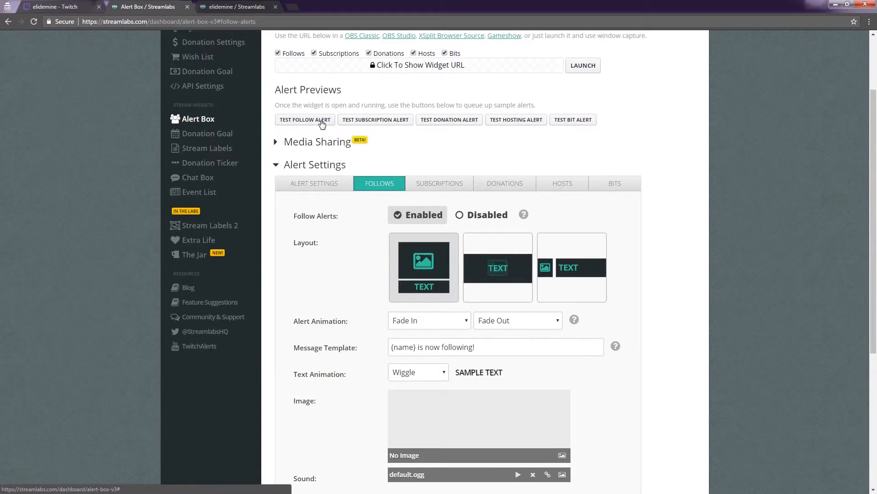
{"action": "scroll", "coordinate": [672, 226], "scroll_direction": "down", "scroll_amount": 5}
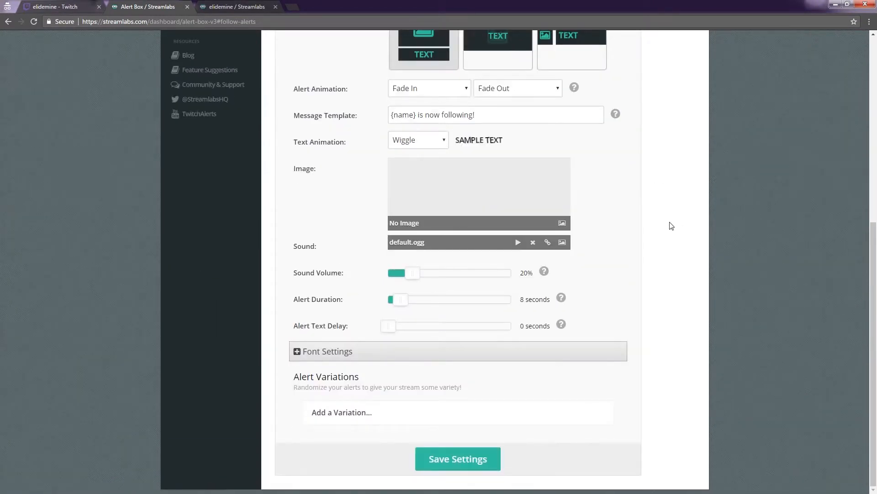
{"action": "left_click", "coordinate": [456, 458]}
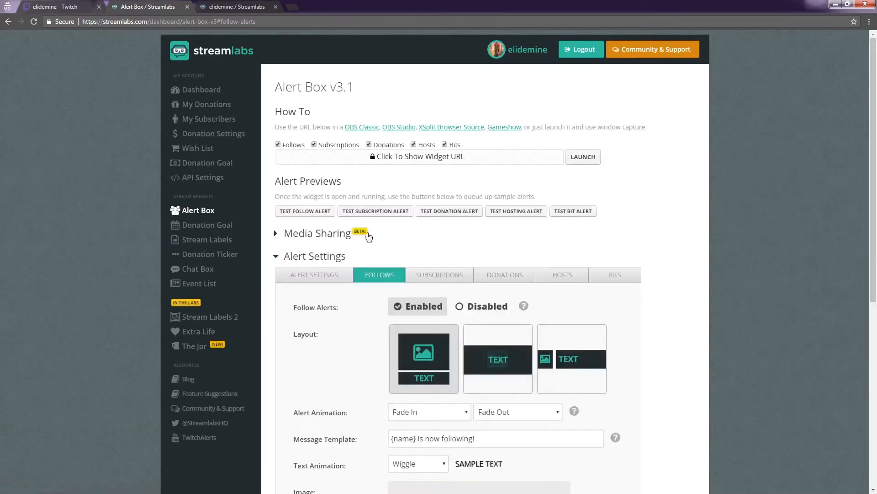
{"action": "left_click", "coordinate": [300, 215]}
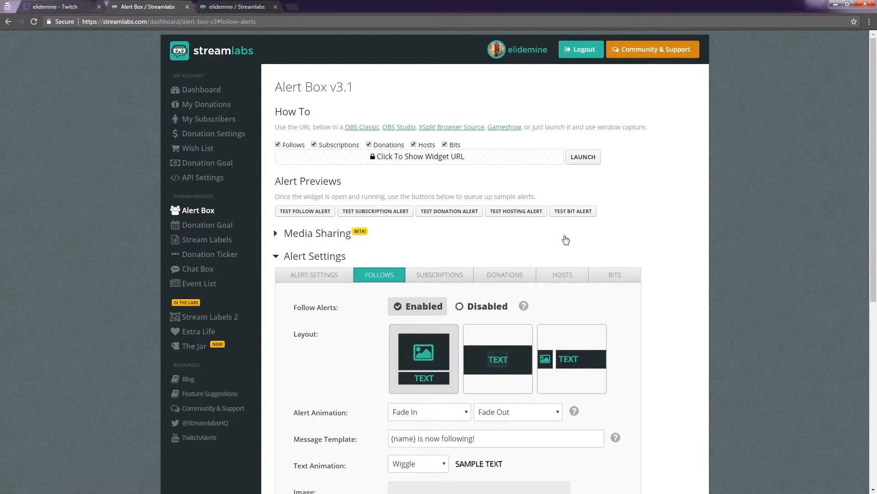
- Set the subscription alert's sound volume to 22% and save the settings
{"action": "scroll", "coordinate": [644, 242], "scroll_direction": "down", "scroll_amount": 5}
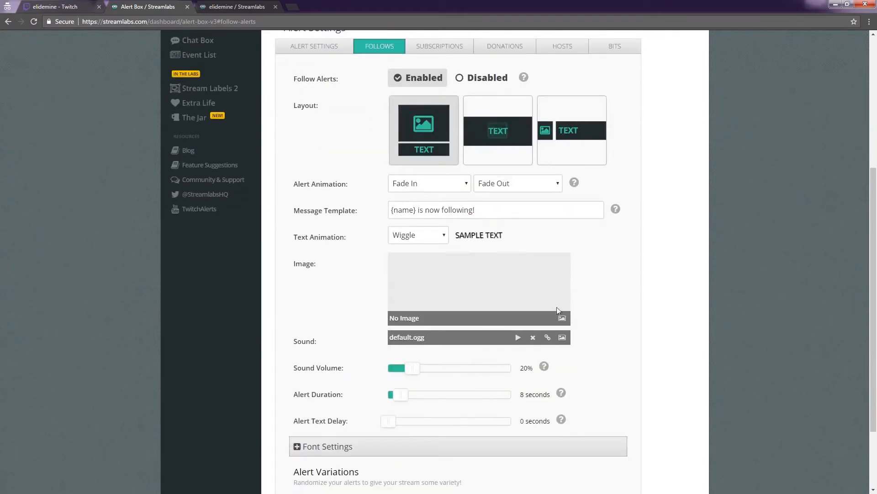
{"action": "scroll", "coordinate": [438, 173], "scroll_direction": "up", "scroll_amount": 2}
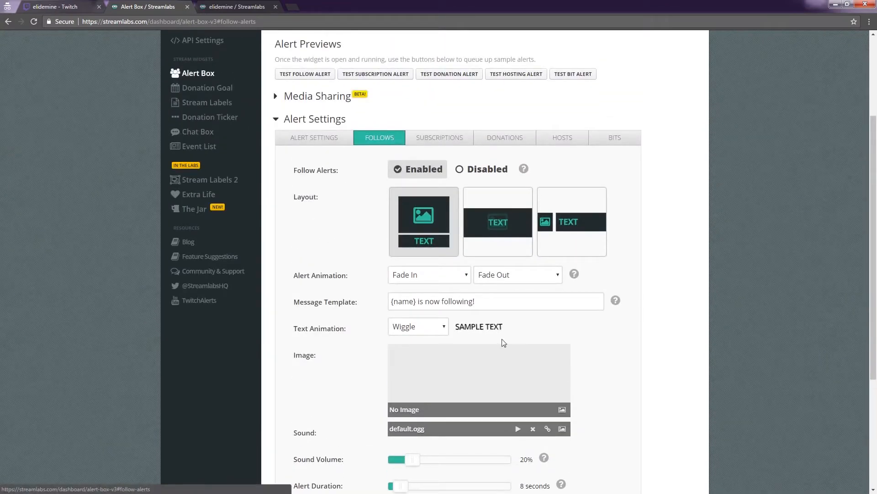
{"action": "left_click", "coordinate": [438, 134]}
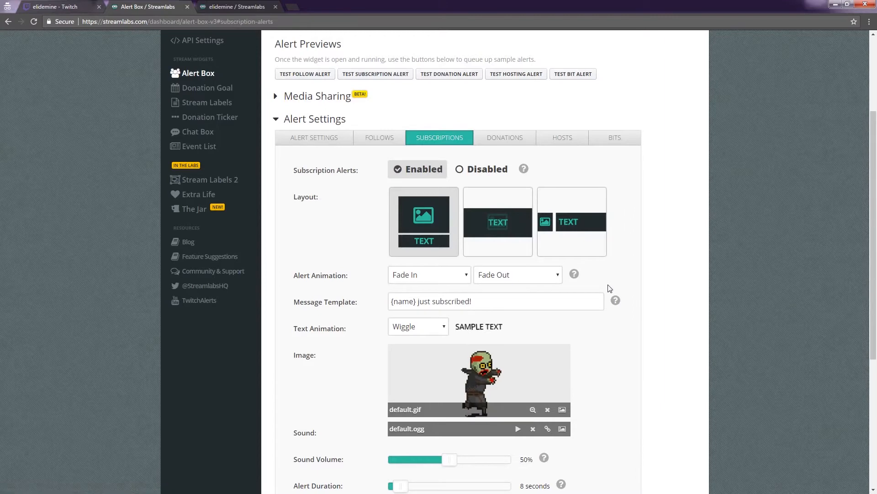
{"action": "scroll", "coordinate": [594, 283], "scroll_direction": "down", "scroll_amount": 2}
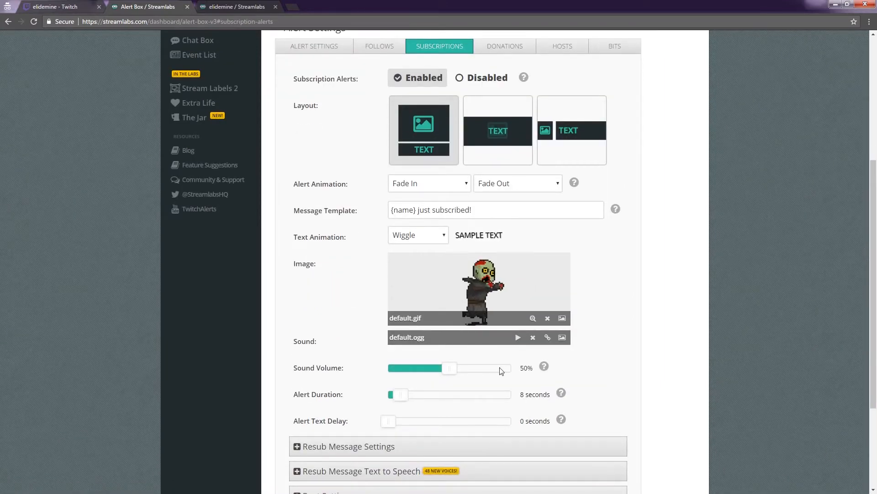
{"action": "left_click_drag", "start_coordinate": [452, 369], "coordinate": [420, 370]}
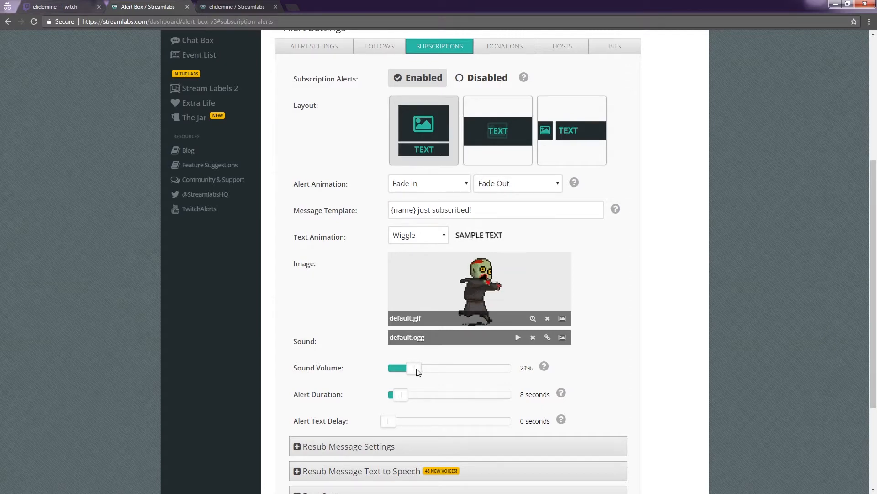
{"action": "scroll", "coordinate": [604, 358], "scroll_direction": "down", "scroll_amount": 1}
{"action": "scroll", "coordinate": [604, 358], "scroll_direction": "down", "scroll_amount": 2}
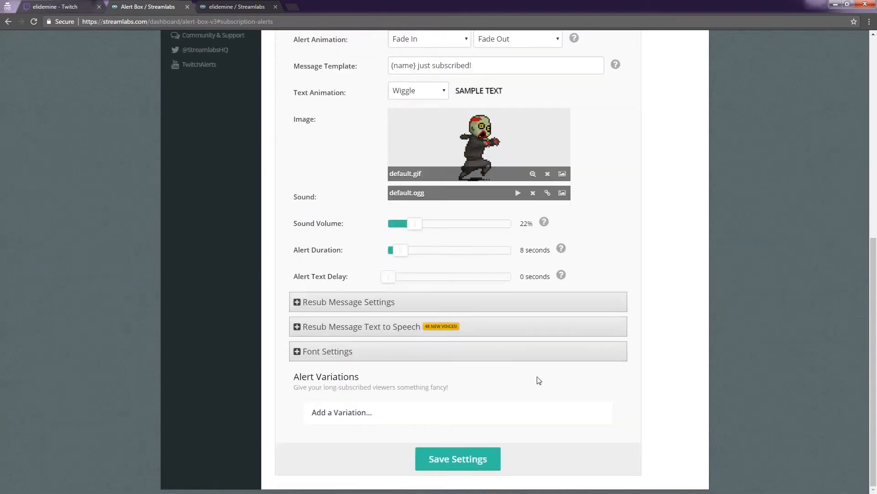
{"action": "left_click", "coordinate": [431, 459]}
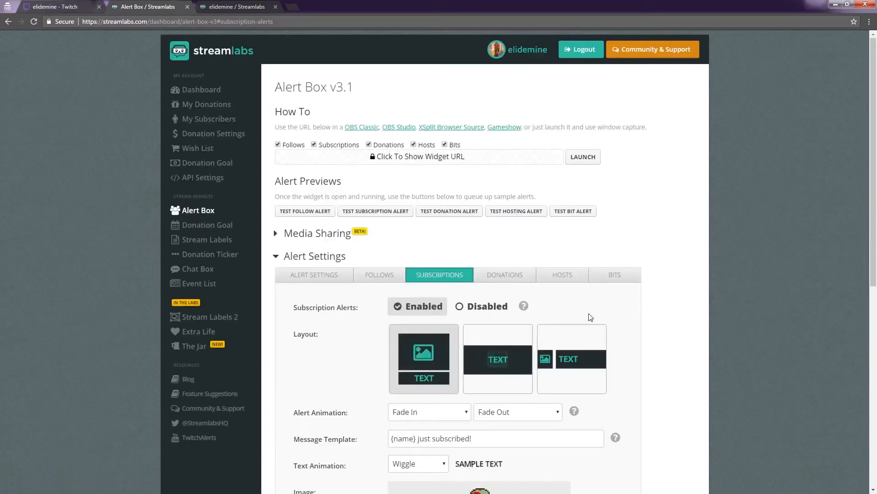
- Send a test subscription alert and look over the subscription alert's layout, message, image and sound settings
{"action": "scroll", "coordinate": [588, 313], "scroll_direction": "down", "scroll_amount": 2}
{"action": "left_click", "coordinate": [381, 75]}
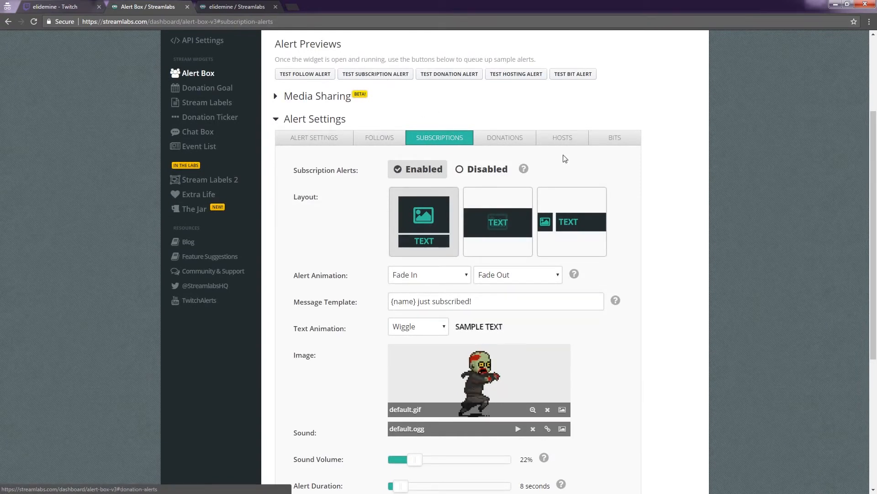
{"action": "scroll", "coordinate": [625, 355], "scroll_direction": "down", "scroll_amount": 1}
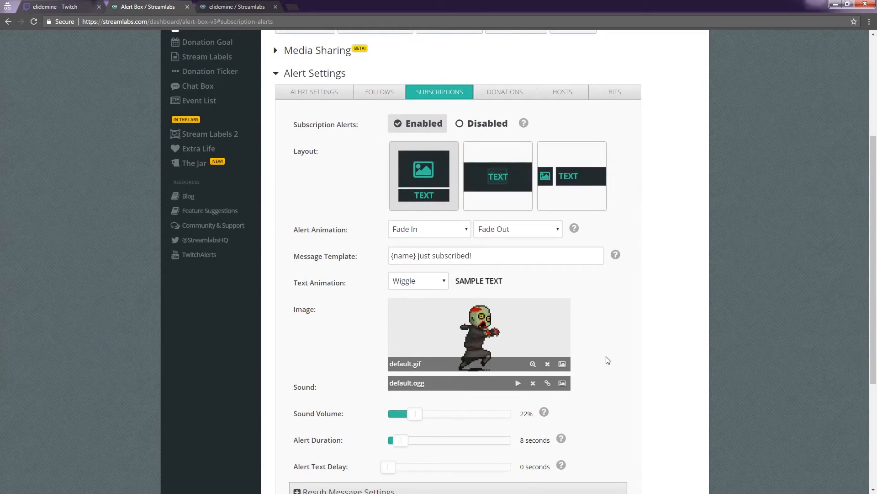
{"action": "scroll", "coordinate": [610, 354], "scroll_direction": "down", "scroll_amount": 2}
{"action": "scroll", "coordinate": [623, 348], "scroll_direction": "up", "scroll_amount": 2}
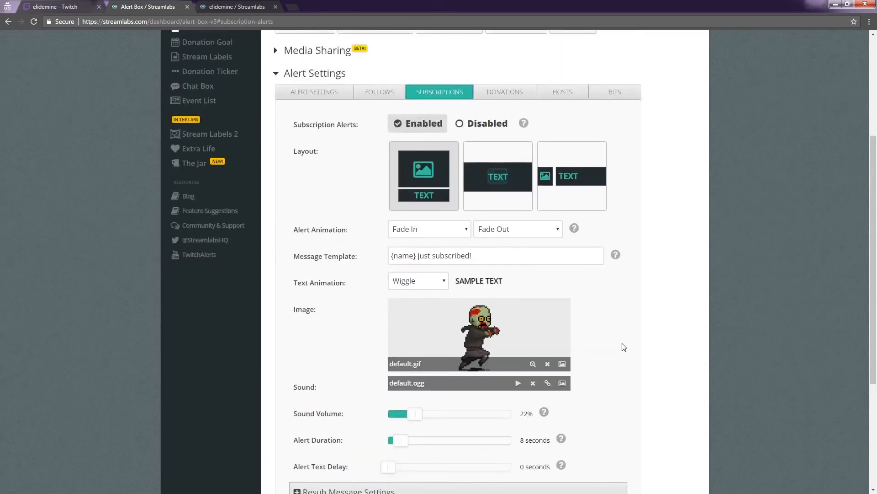
{"action": "scroll", "coordinate": [624, 348], "scroll_direction": "up", "scroll_amount": 4}
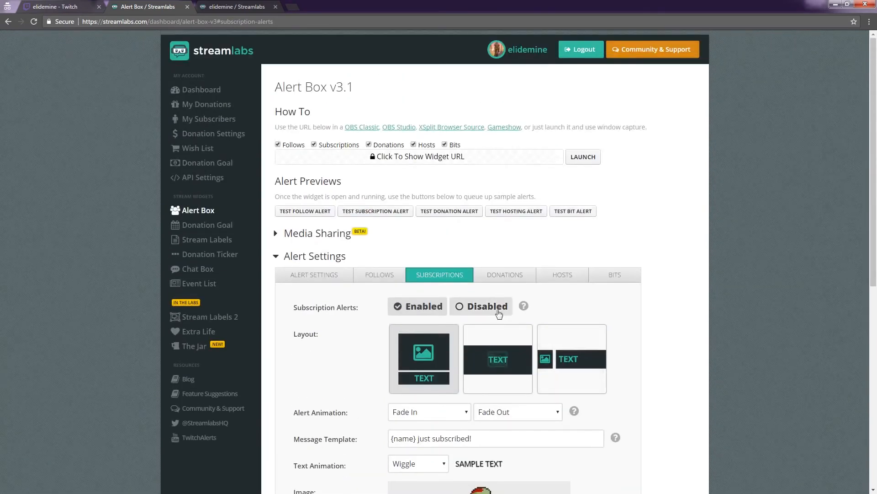
- Open the donation alert settings and look over the layout, animation and message options
{"action": "left_click", "coordinate": [498, 278]}
{"action": "scroll", "coordinate": [614, 345], "scroll_direction": "down", "scroll_amount": 6}
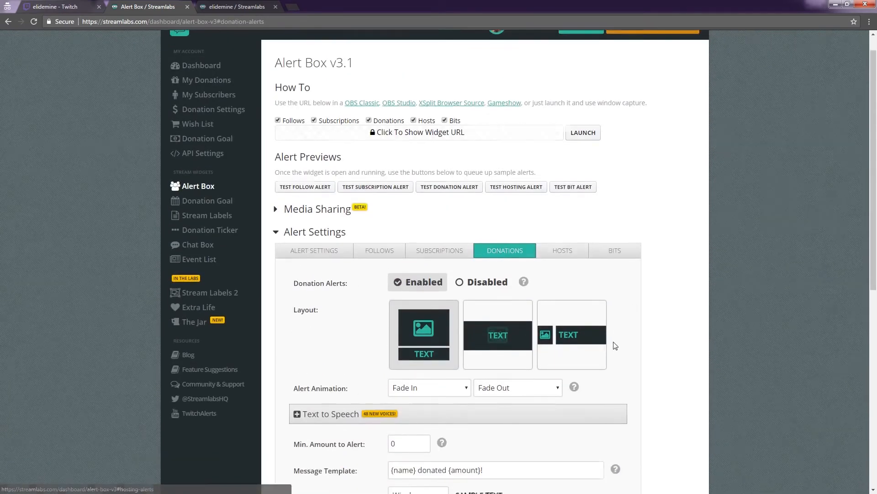
{"action": "scroll", "coordinate": [617, 325], "scroll_direction": "up", "scroll_amount": 6}
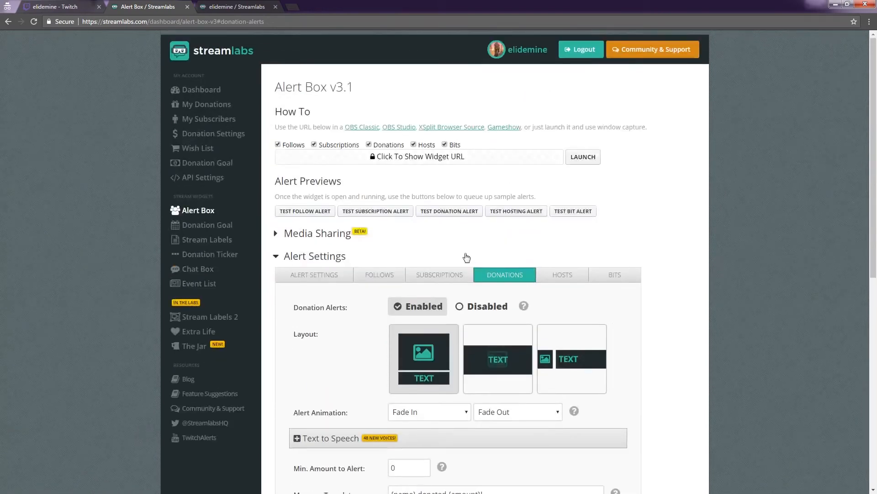